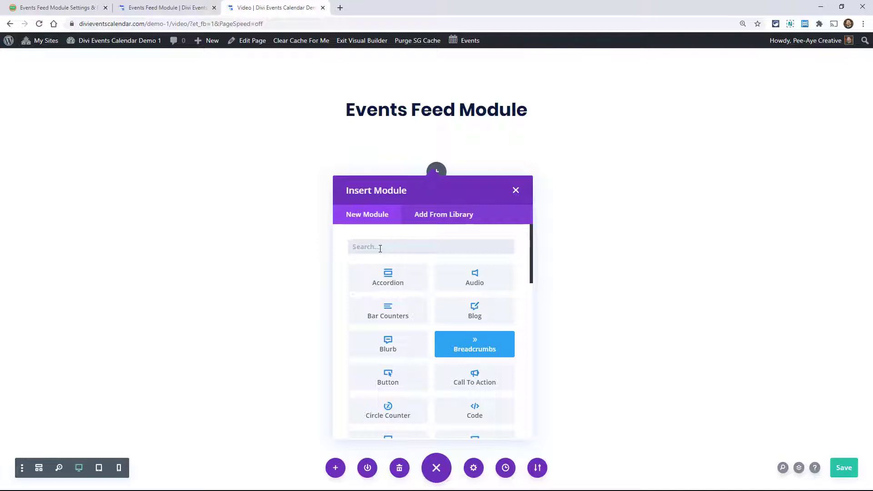
# - Find the events modules, insert an Events Feed module under the page heading, and enlarge its settings window
pyautogui.write('events')
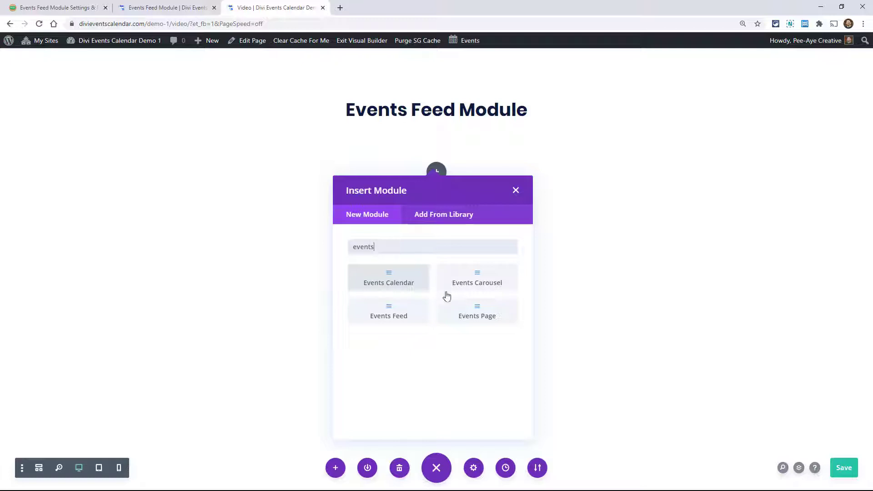
pyautogui.click(373, 317)
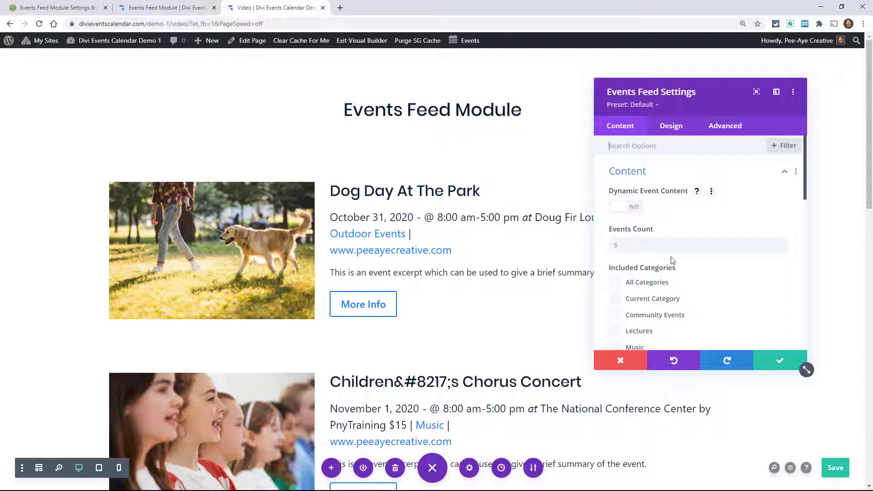
pyautogui.moveTo(806, 370); pyautogui.dragTo(832, 412)
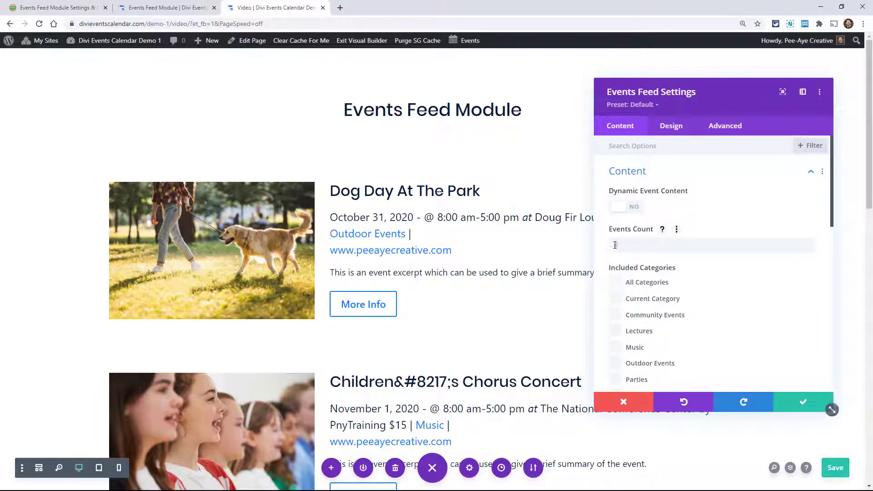
# - Try an events count of 1, restrict the feed to the Music category, and reset the count to its default
pyautogui.click(623, 245)
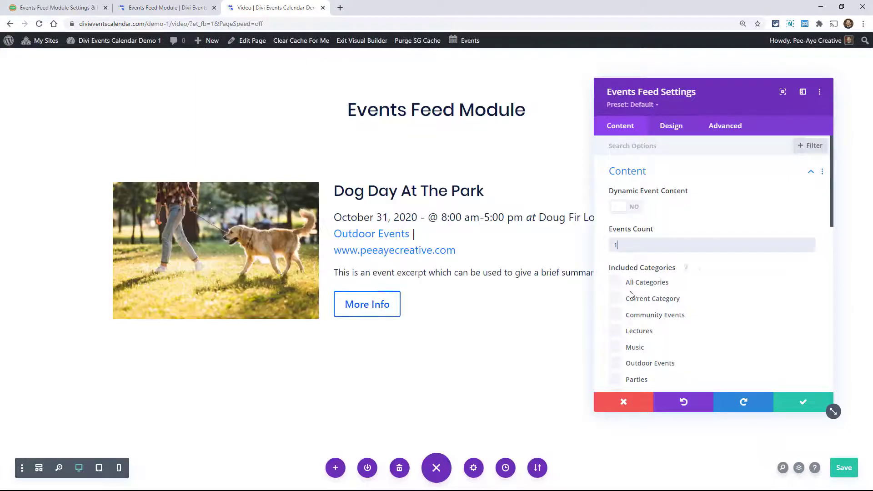
pyautogui.scroll(-1, 627, 315)
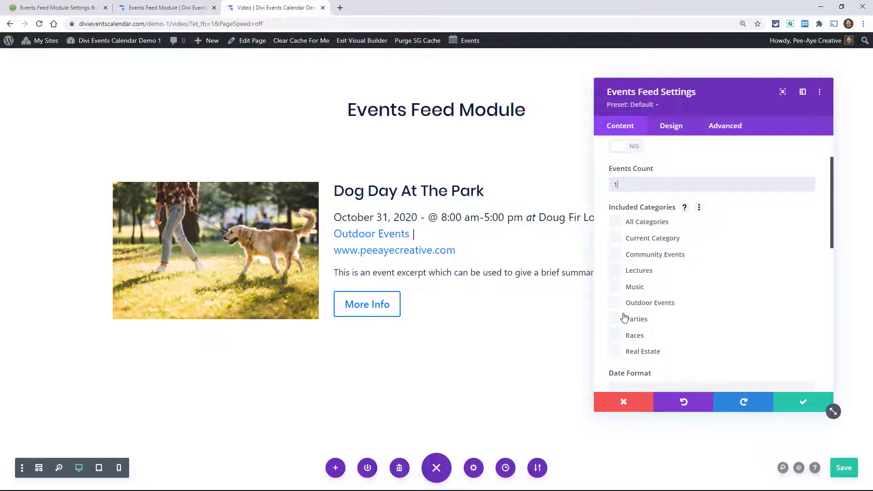
pyautogui.click(615, 287)
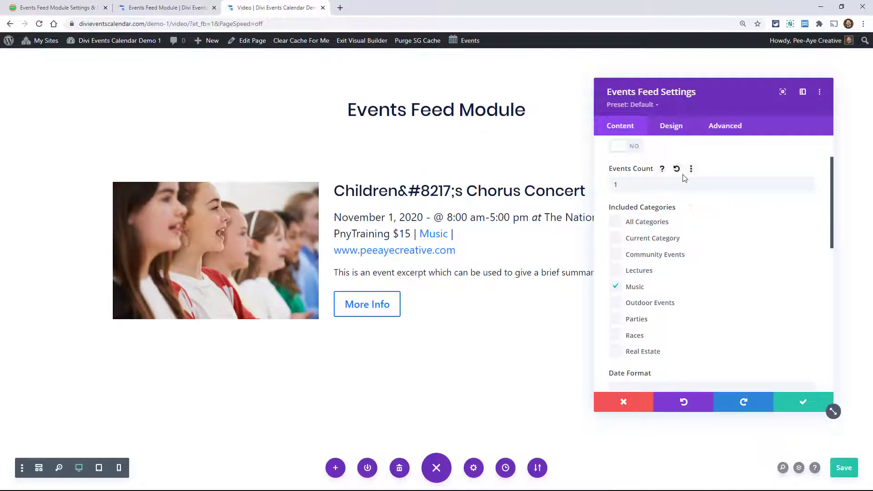
pyautogui.click(676, 169)
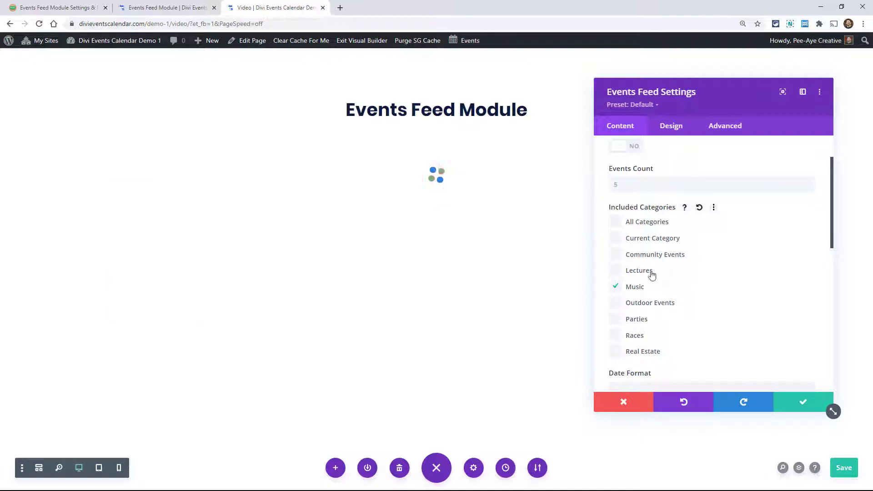
# - Examine the date format, time format, excerpt length, offset and past-events options alongside the events listed in the feed
pyautogui.scroll(-3, 663, 290)
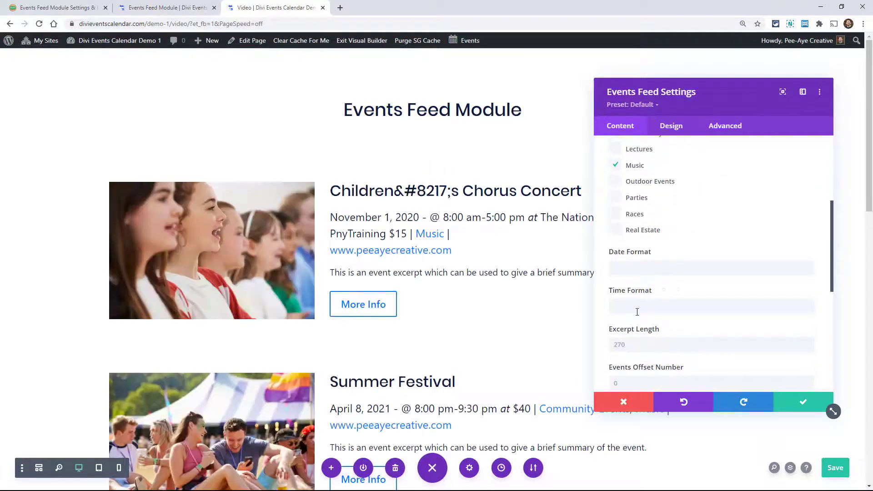
pyautogui.scroll(-1, 639, 262)
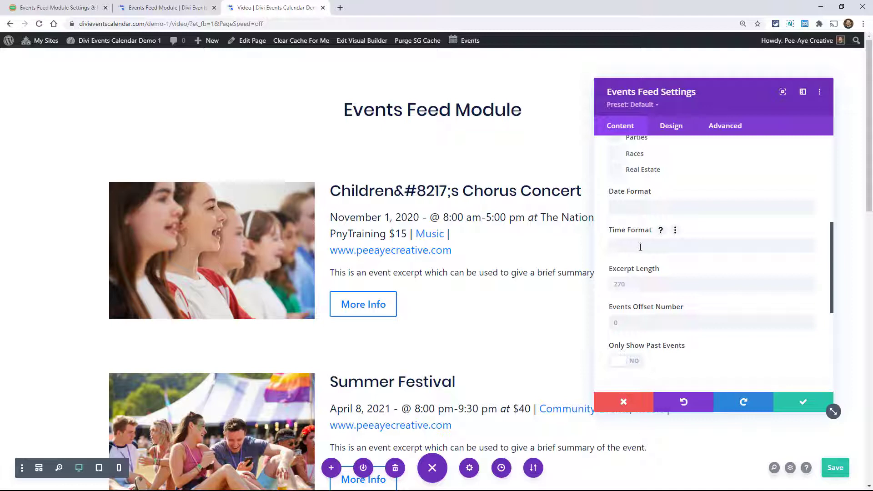
pyautogui.scroll(-1, 642, 266)
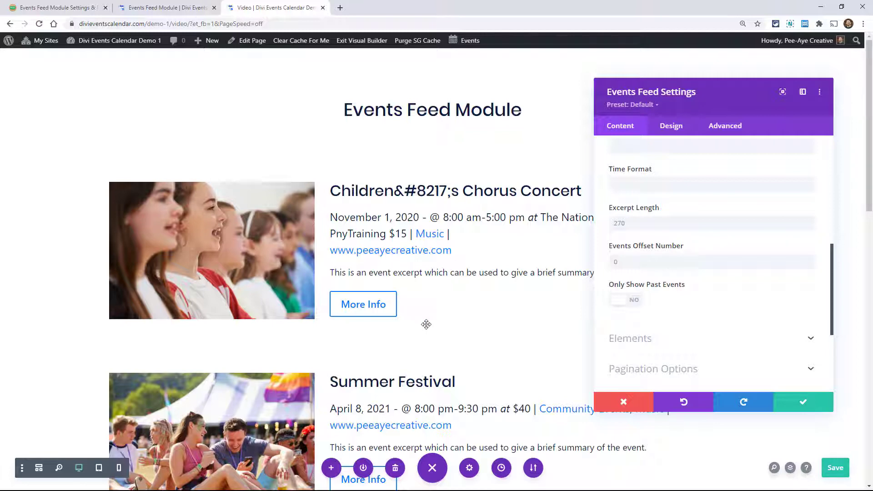
pyautogui.scroll(-1, 424, 323)
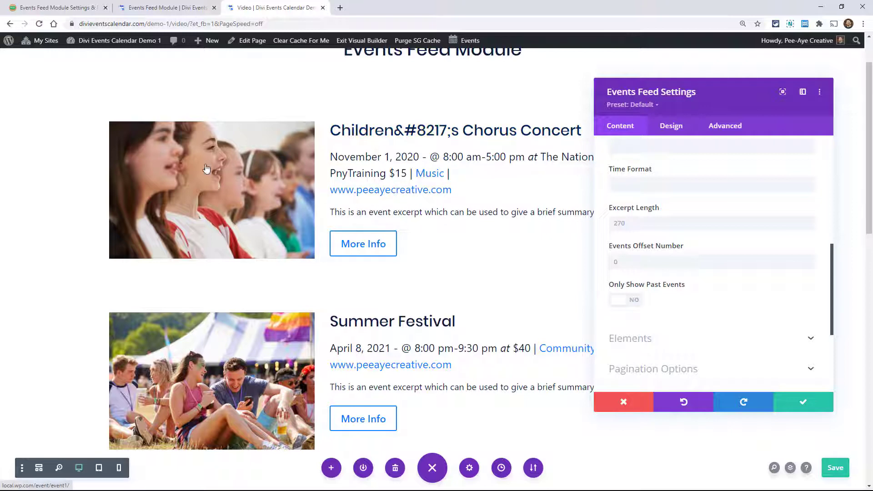
pyautogui.scroll(-1, 491, 205)
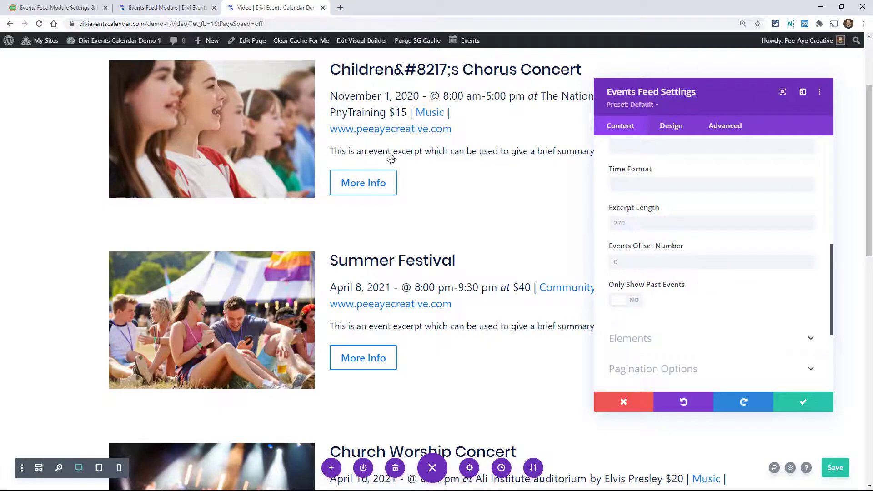
pyautogui.scroll(-3, 437, 239)
pyautogui.scroll(-4, 434, 252)
pyautogui.scroll(7, 495, 273)
# - In the Elements settings, try hiding the event title and the event date one at a time, showing each again
pyautogui.click(633, 340)
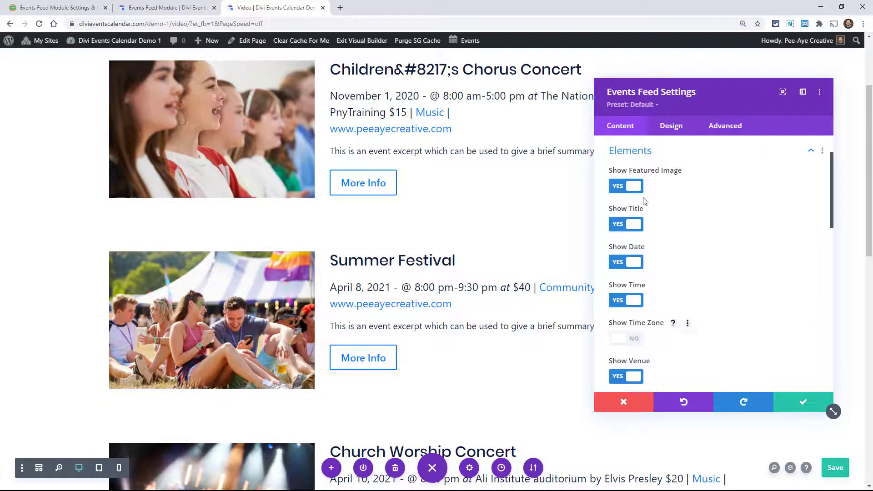
pyautogui.scroll(3, 460, 228)
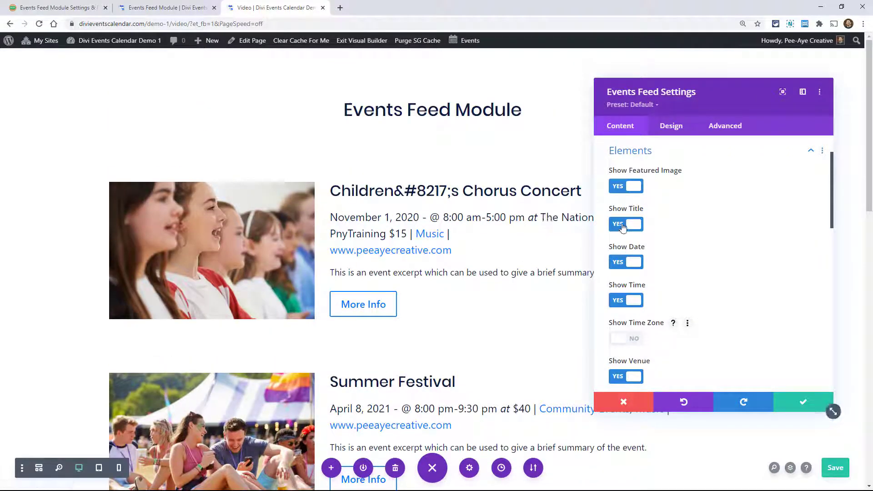
pyautogui.click(624, 226)
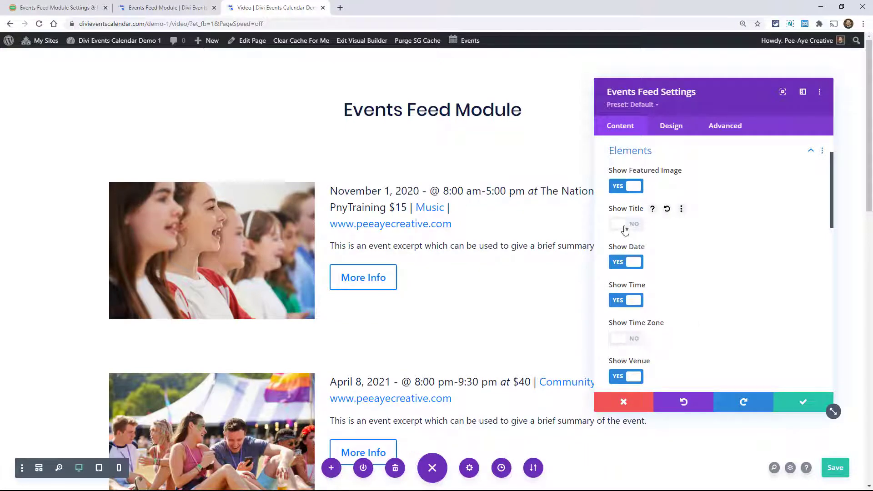
pyautogui.click(625, 227)
pyautogui.click(625, 263)
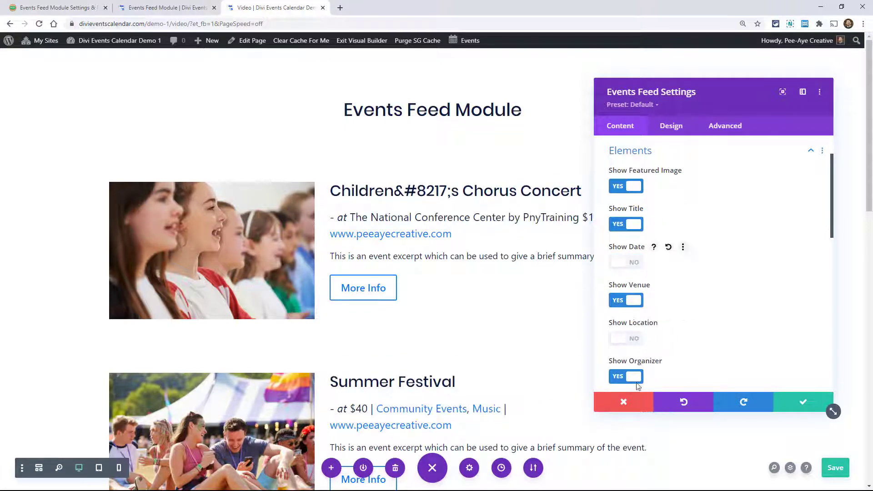
pyautogui.click(622, 266)
# - Enable stacked event details and turn off the prepositions and dividers in the feed elements
pyautogui.scroll(-6, 636, 273)
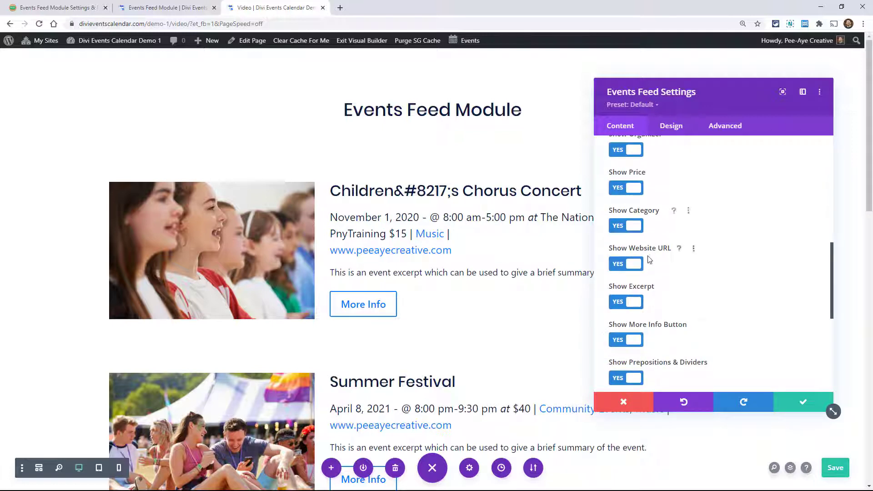
pyautogui.scroll(-2, 627, 246)
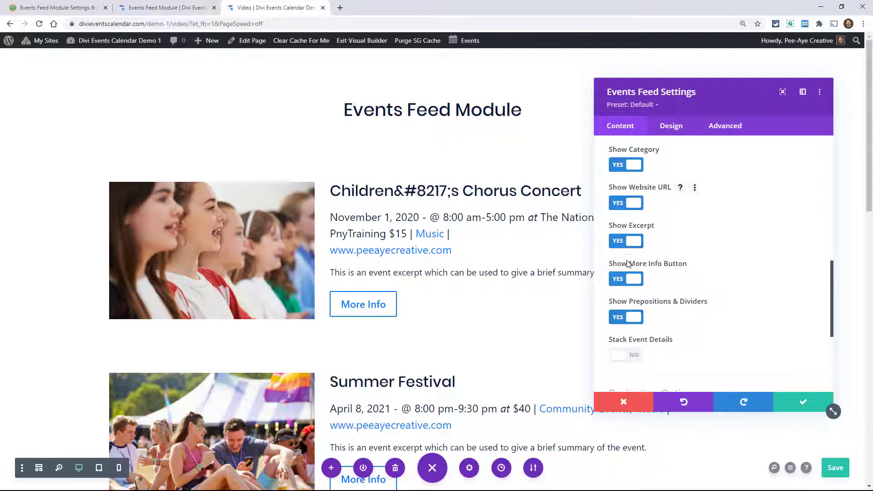
pyautogui.click(623, 358)
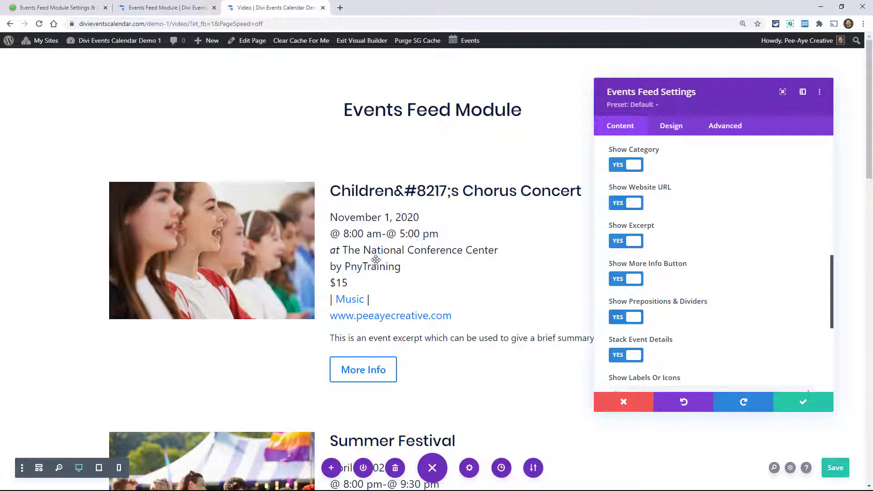
pyautogui.click(626, 318)
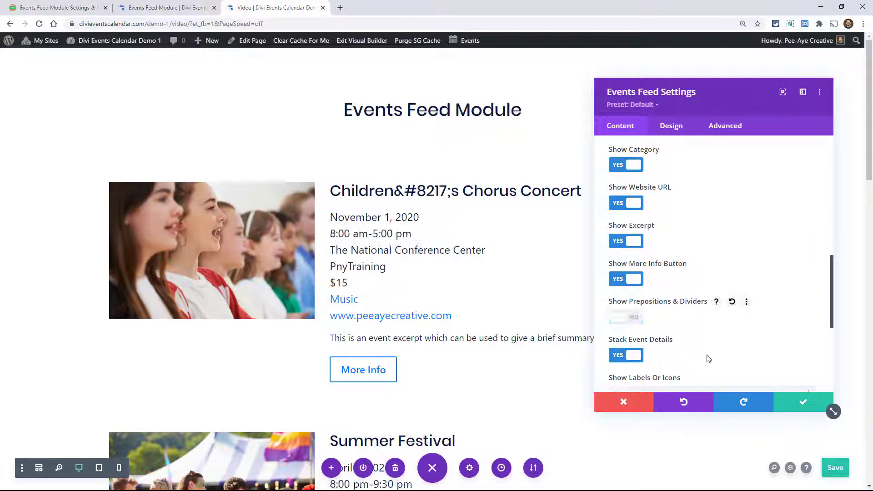
pyautogui.click(627, 318)
pyautogui.click(627, 317)
pyautogui.scroll(-3, 686, 322)
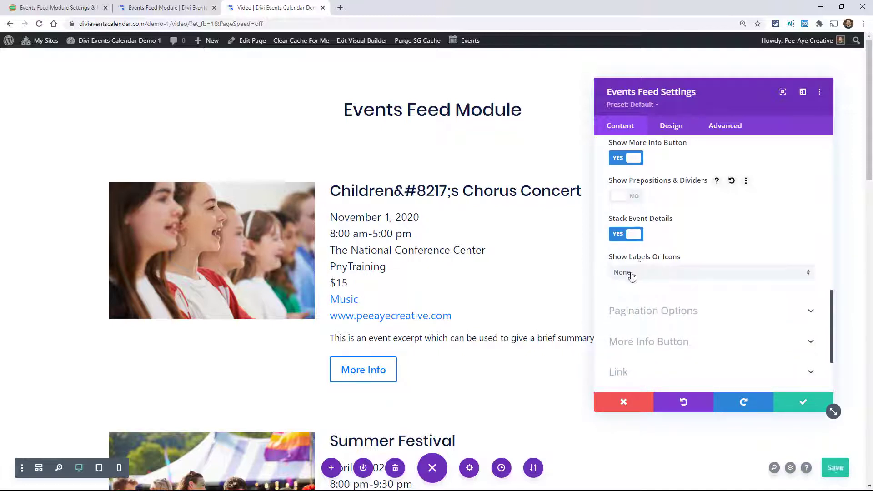
# - Try icons in front of the stacked event details, then set them to show Labels instead
pyautogui.click(631, 273)
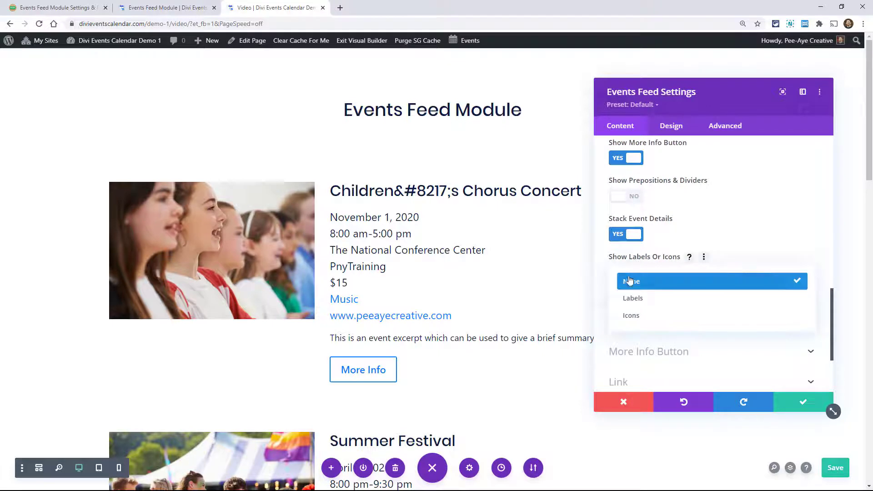
pyautogui.click(634, 318)
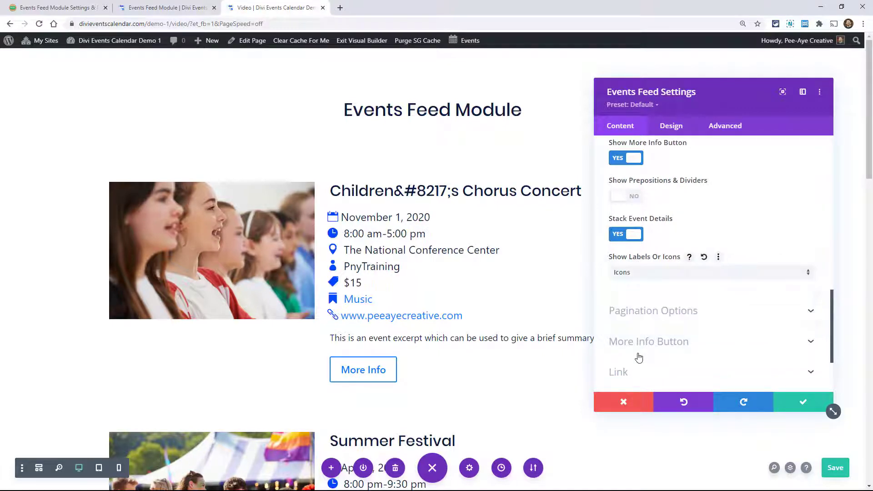
pyautogui.click(628, 277)
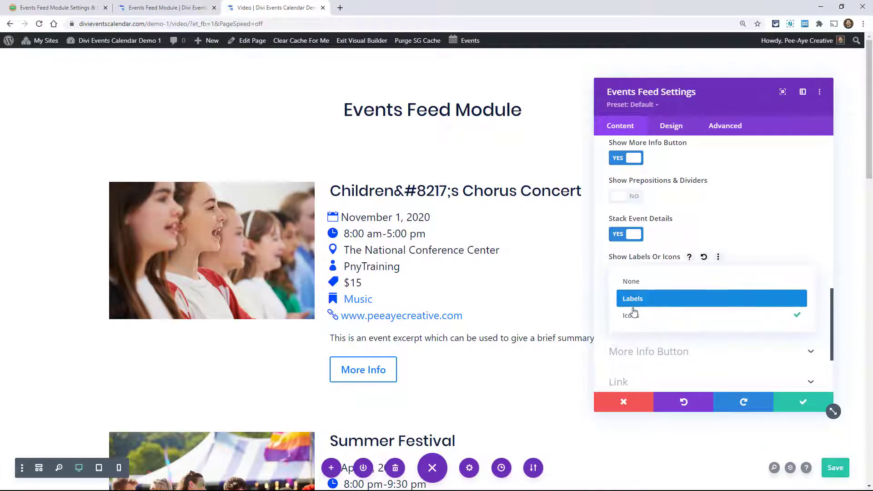
pyautogui.click(632, 304)
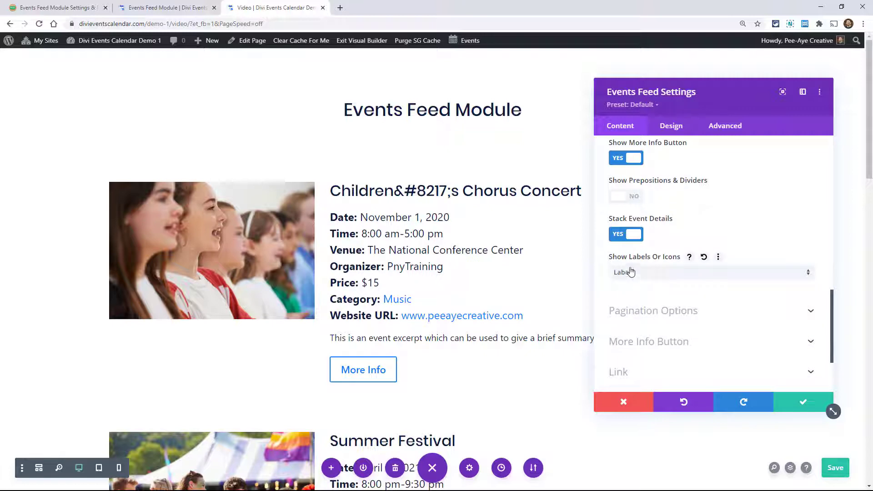
# - Turn on pagination for the events feed in the Pagination Options
pyautogui.scroll(-1, 632, 251)
pyautogui.scroll(-2, 631, 252)
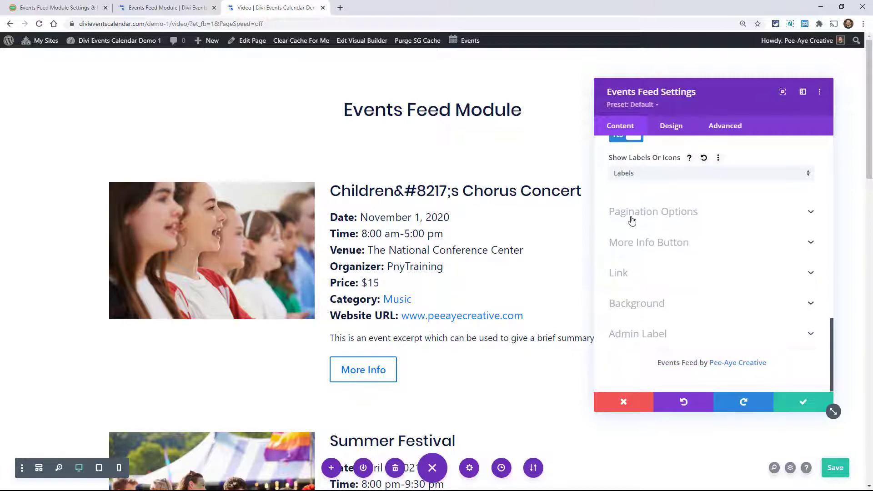
pyautogui.click(632, 213)
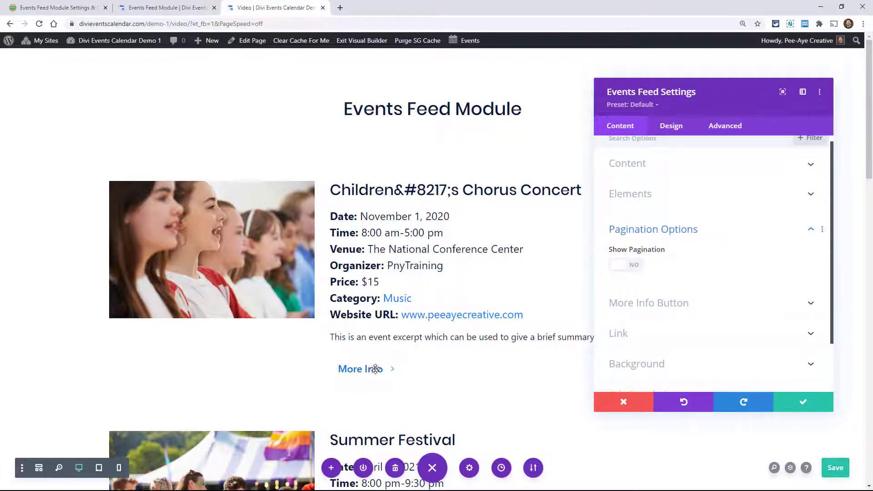
pyautogui.scroll(-15, 370, 366)
pyautogui.scroll(15, 375, 369)
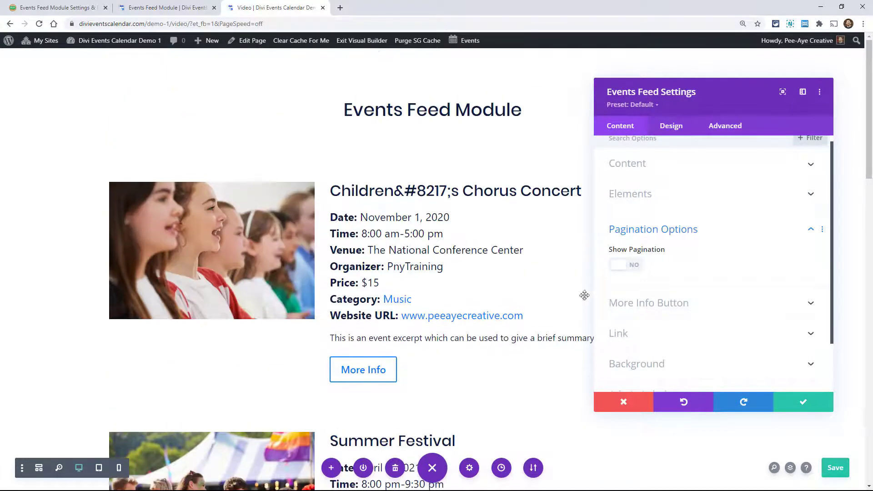
pyautogui.click(625, 265)
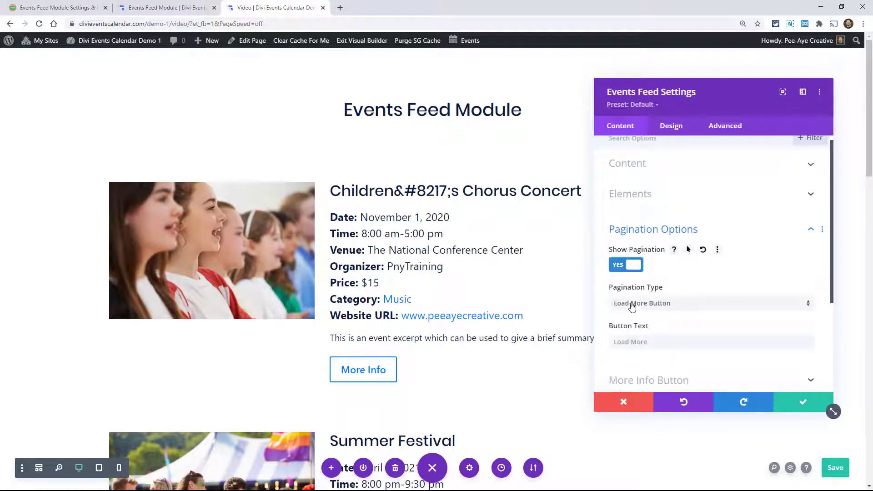
# - Check the Load More button at the end of the feed, then set the pagination type to Paged
pyautogui.scroll(-18, 421, 325)
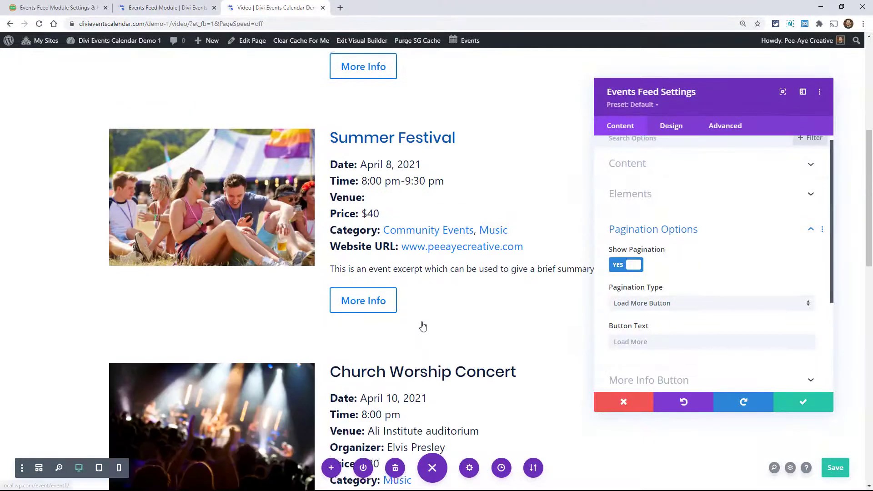
pyautogui.scroll(-3, 440, 321)
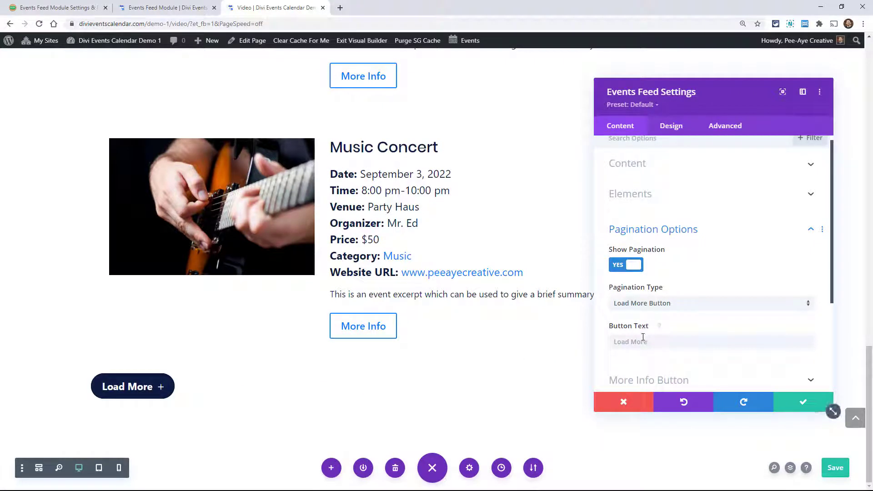
pyautogui.click(636, 304)
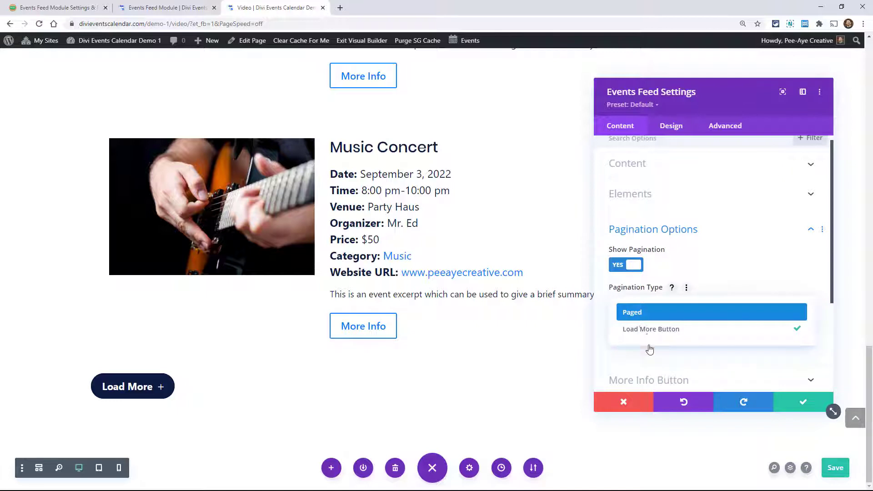
pyautogui.click(636, 313)
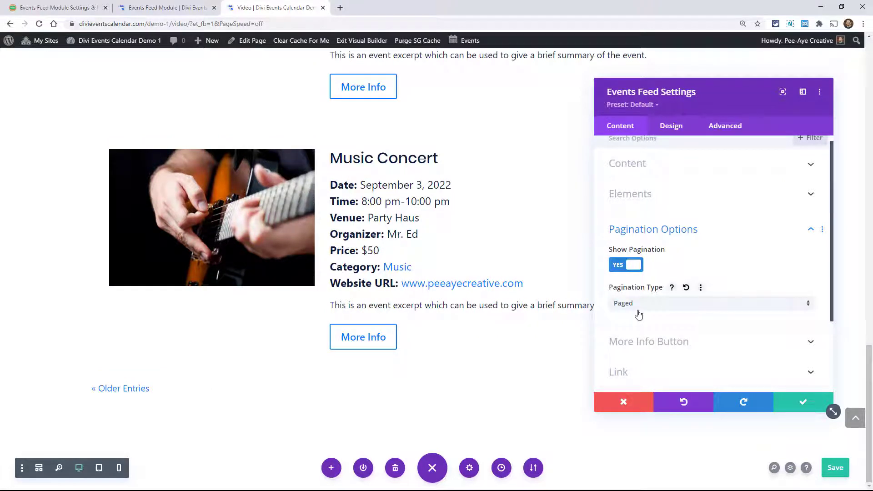
# - Open the More Info Button settings and look over the buttons on the feed's events
pyautogui.click(643, 342)
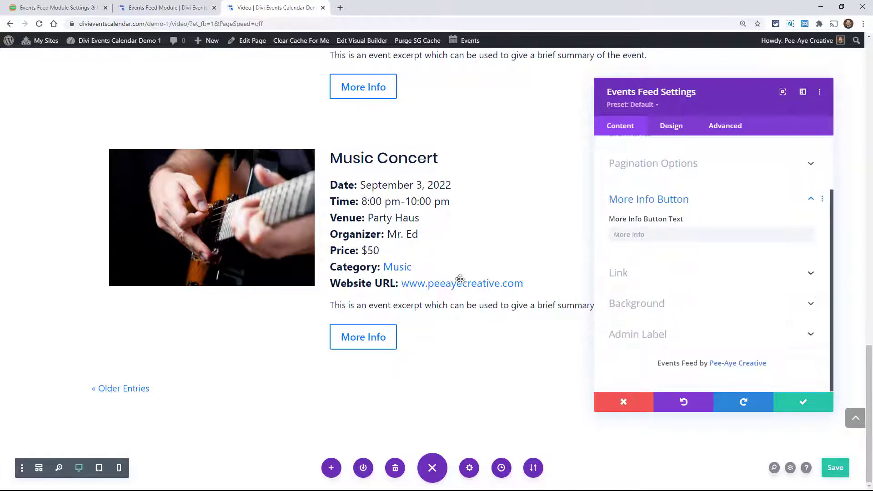
pyautogui.scroll(8, 464, 288)
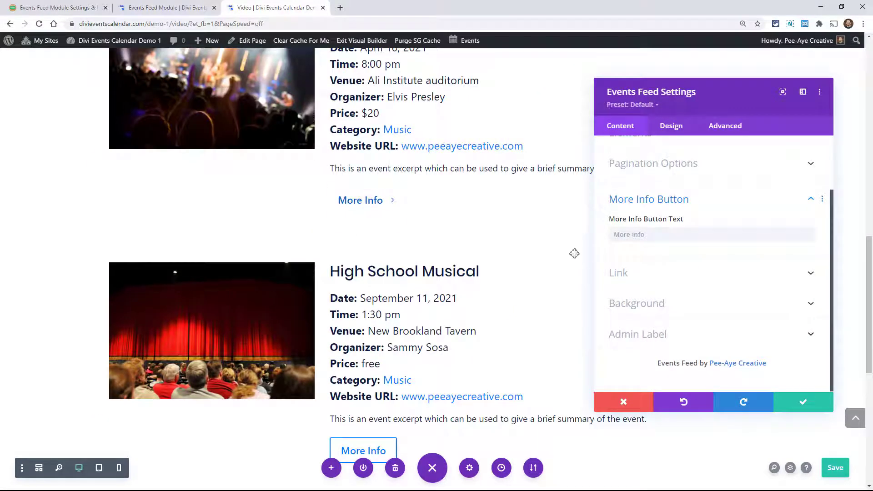
# - Set the More Info Button text to "View Event"
pyautogui.click(629, 235)
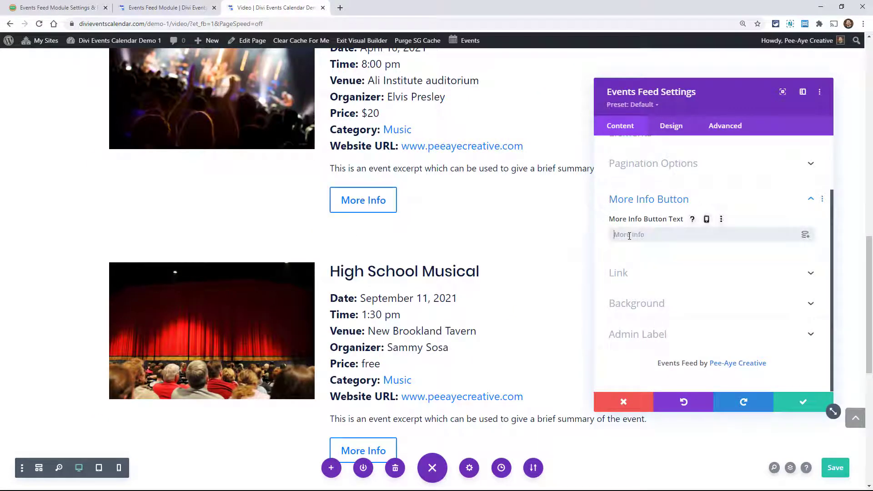
pyautogui.write('View Event')
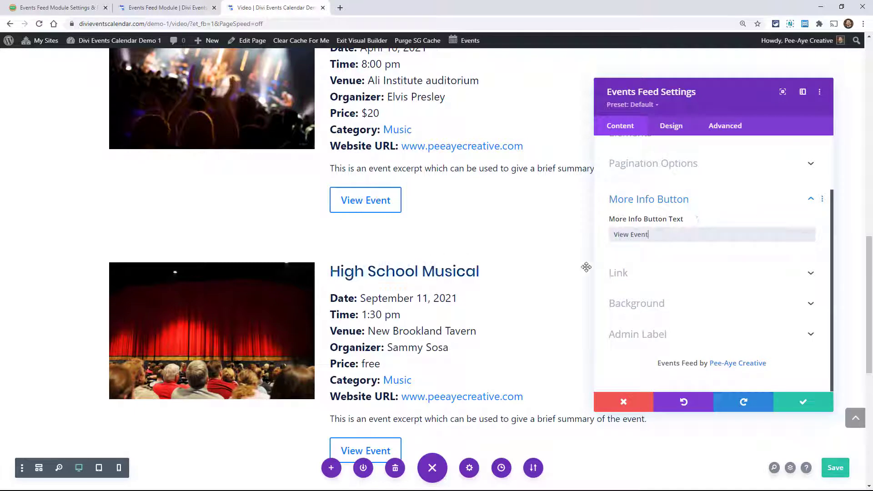
pyautogui.scroll(3, 661, 280)
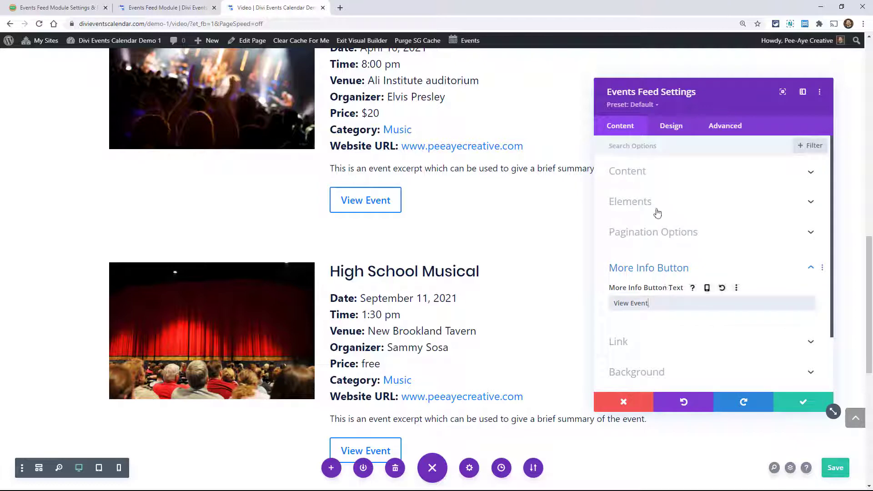
# - Open the feed's Layout design settings and try a 3 Columns layout
pyautogui.click(667, 129)
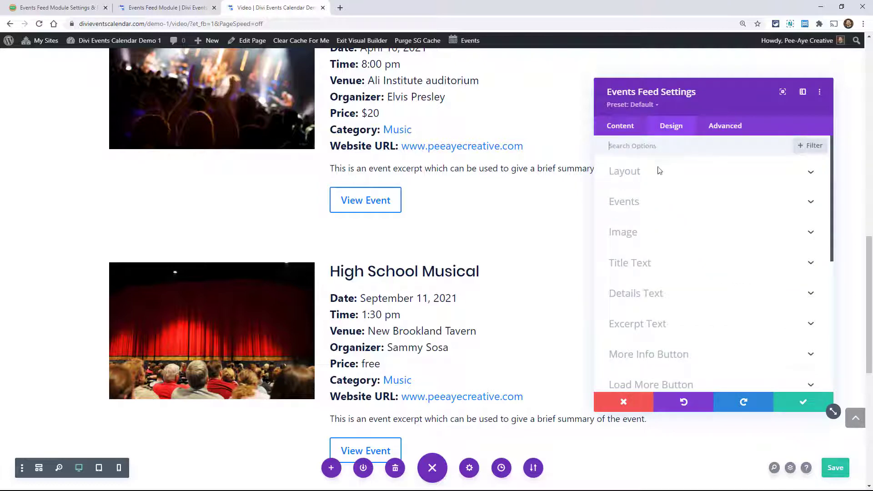
pyautogui.click(631, 176)
pyautogui.scroll(10, 466, 288)
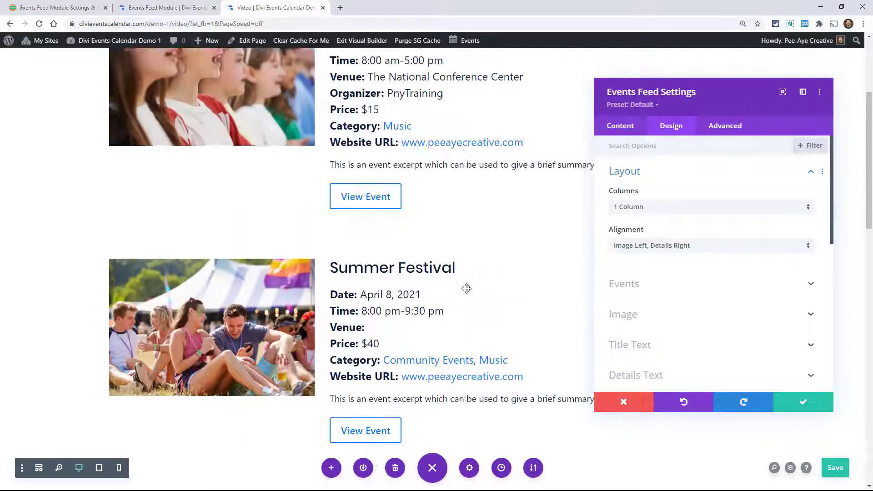
pyautogui.scroll(4, 466, 288)
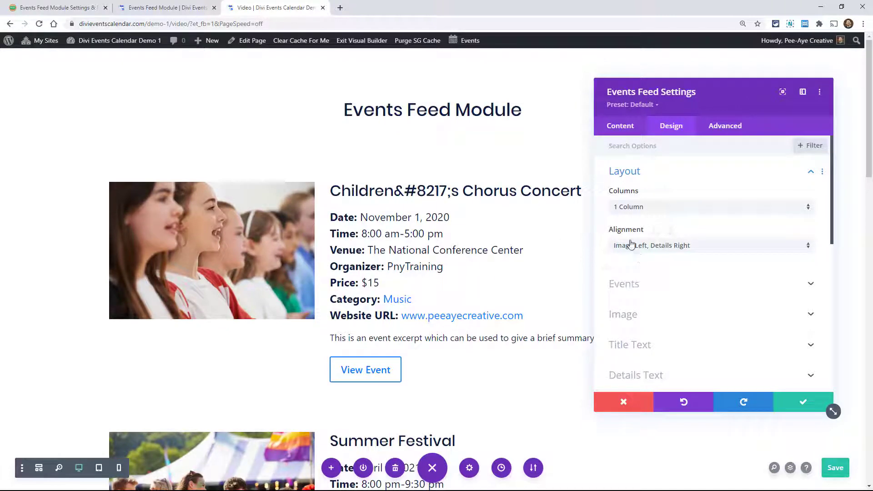
pyautogui.click(628, 209)
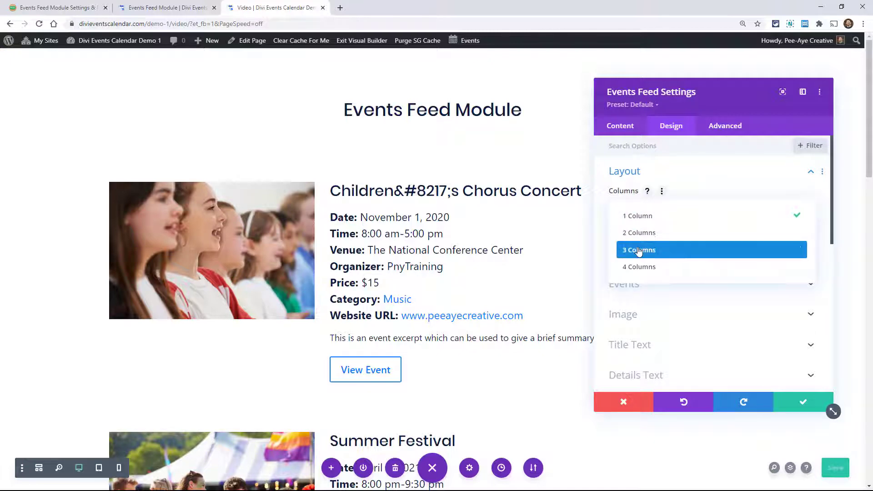
pyautogui.click(638, 249)
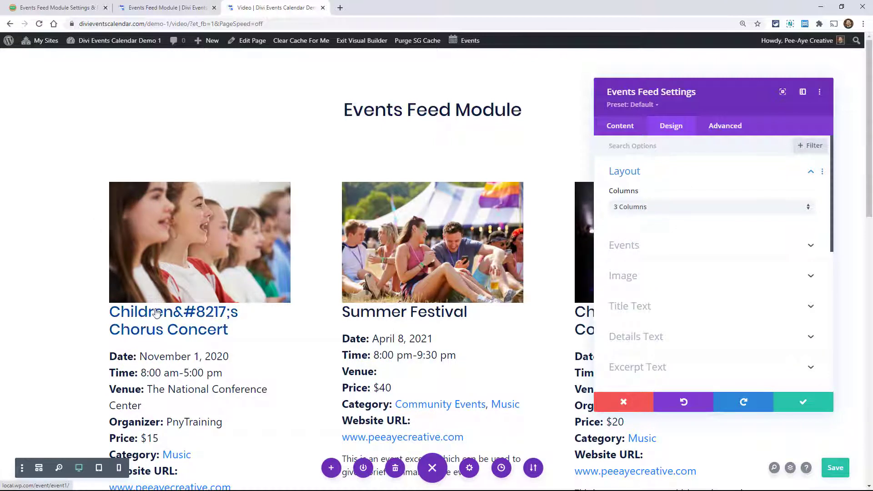
# - Try the feed in 2 Columns, then return it to 1 Column
pyautogui.click(637, 208)
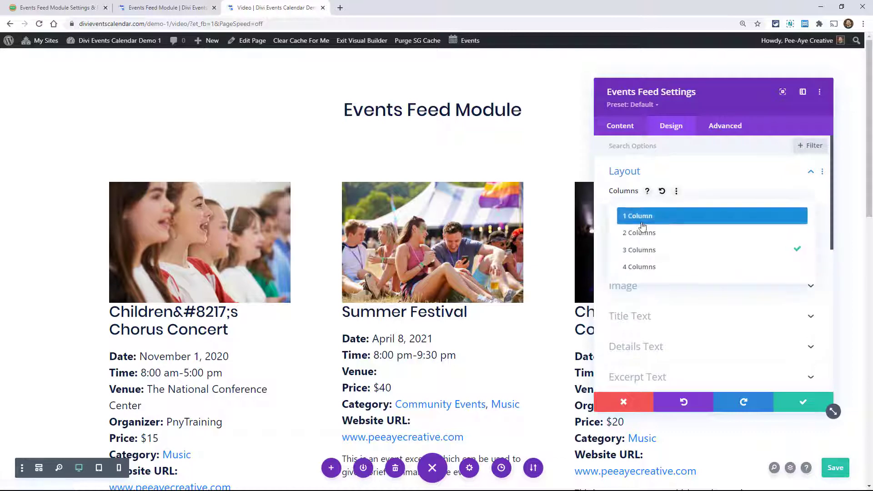
pyautogui.click(636, 231)
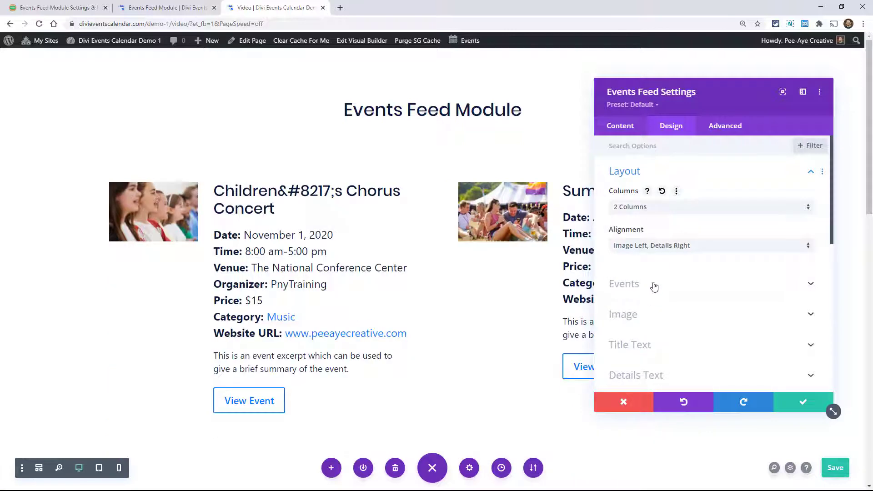
pyautogui.click(638, 208)
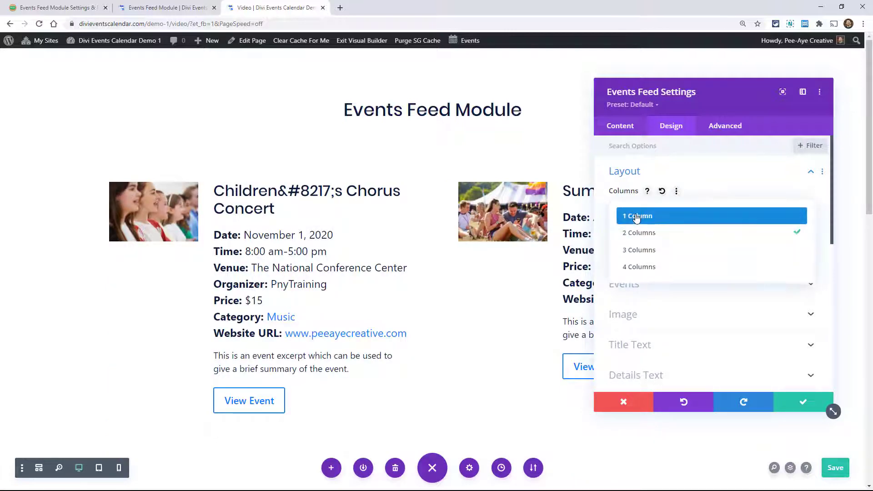
pyautogui.click(636, 214)
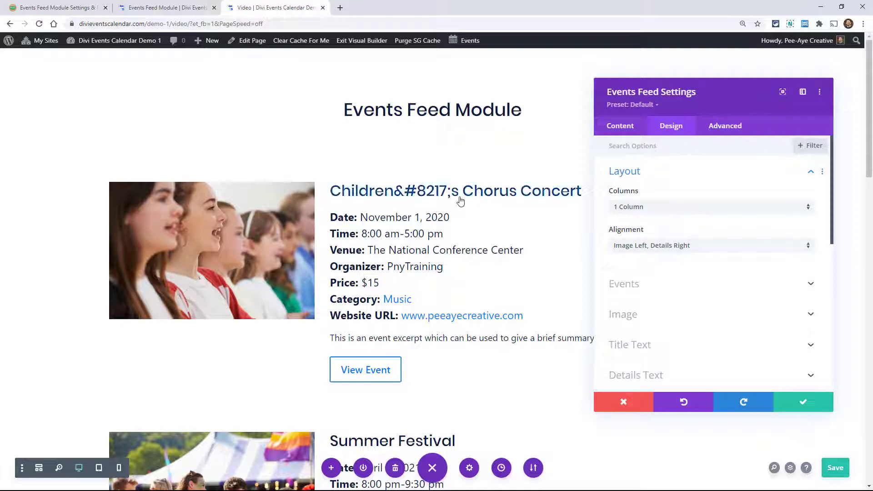
# - Try the Image Top, Details Bottom and Image Right, Details Left alignments, then restore Image Left, Details Right
pyautogui.click(677, 247)
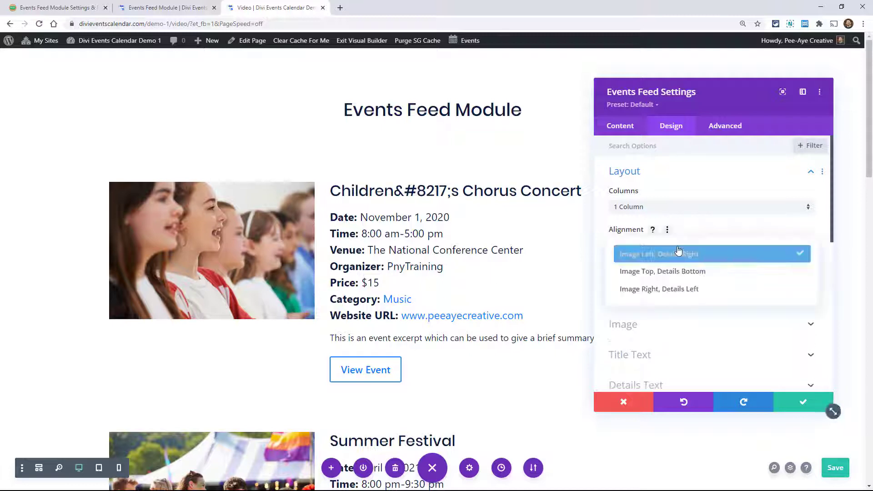
pyautogui.click(675, 272)
pyautogui.scroll(-9, 507, 335)
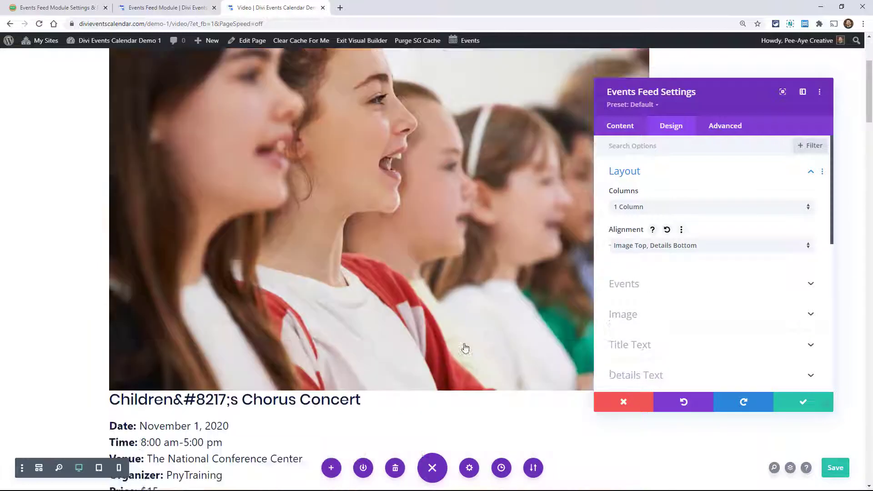
pyautogui.click(651, 249)
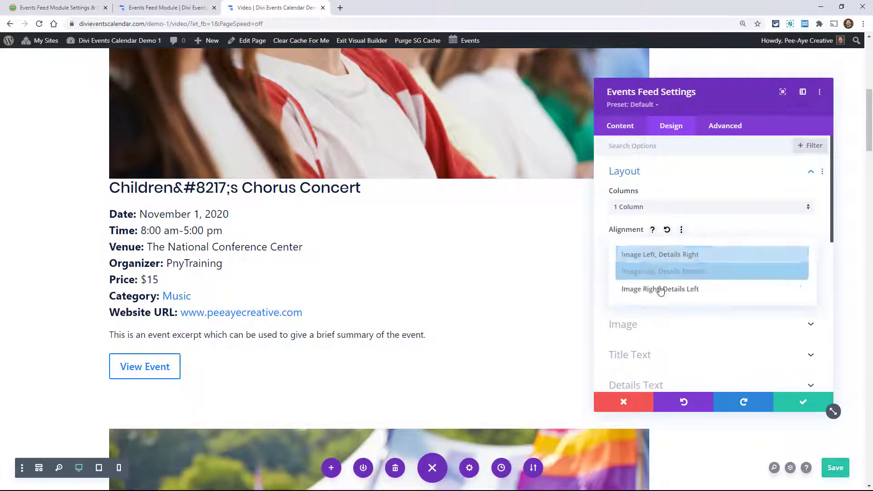
pyautogui.click(660, 288)
pyautogui.scroll(4, 394, 309)
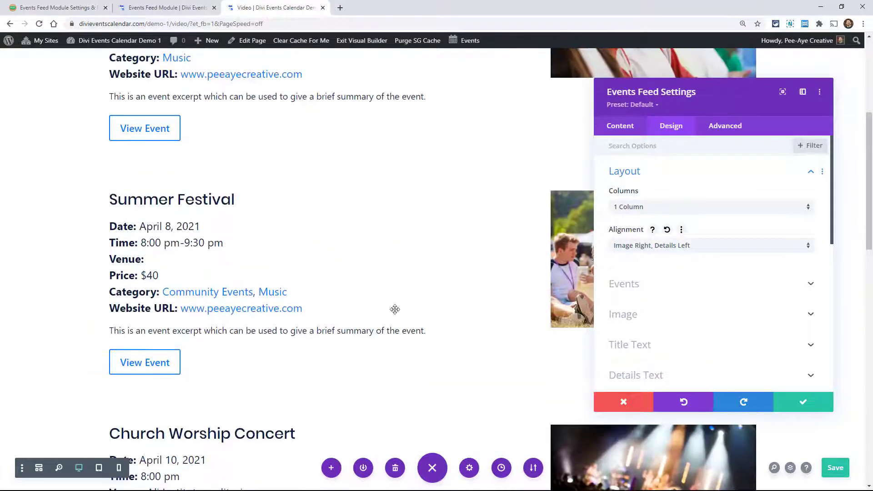
pyautogui.click(630, 245)
pyautogui.click(643, 253)
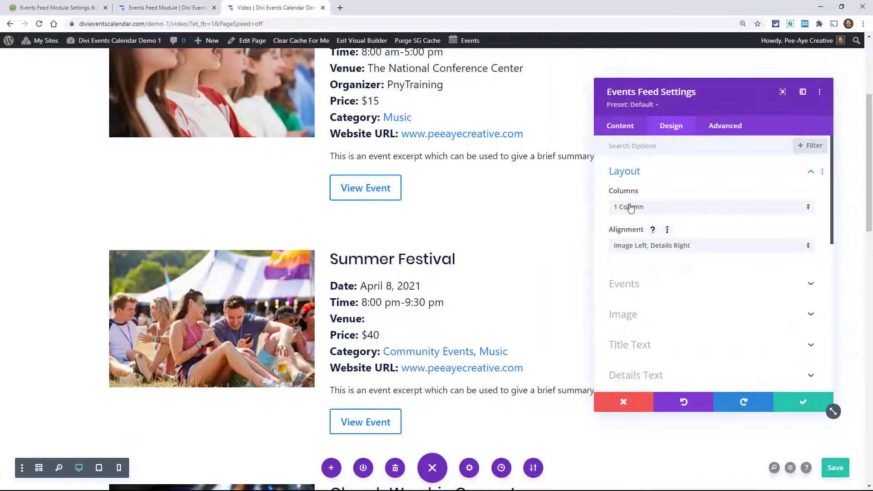
# - Preview the events in 3 Columns once more, then set the layout back to 1 Column
pyautogui.click(630, 208)
pyautogui.click(637, 249)
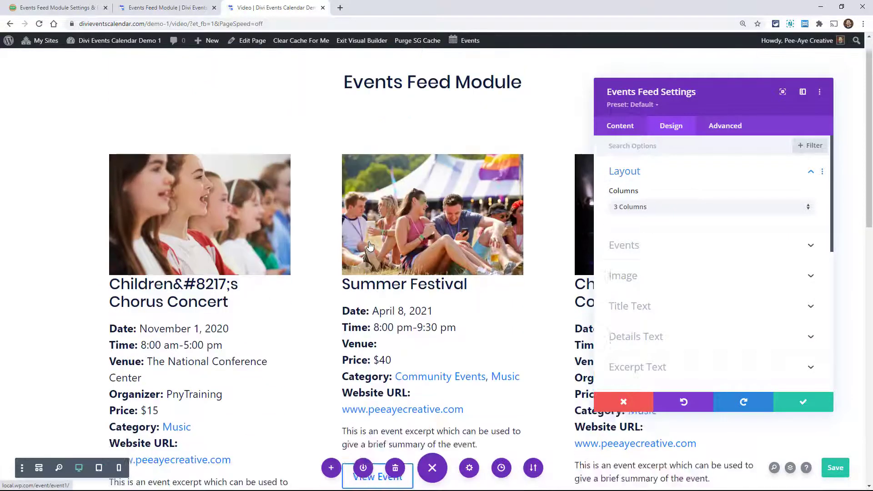
pyautogui.click(635, 207)
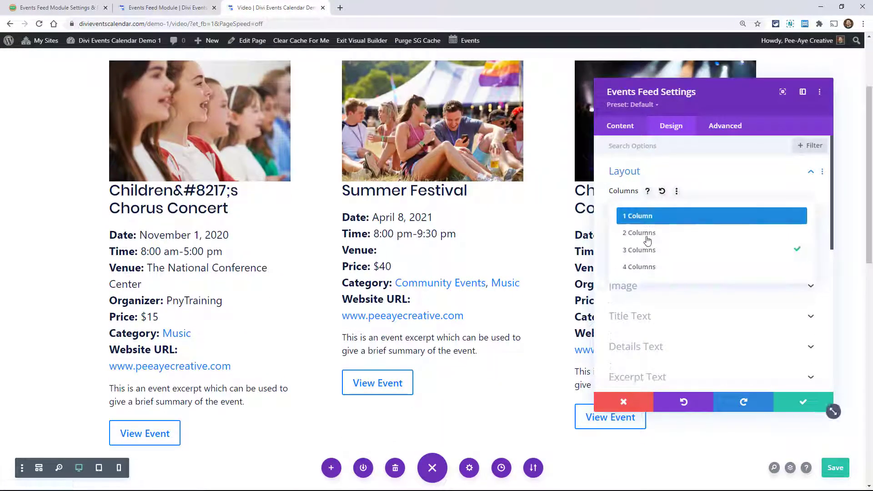
pyautogui.click(640, 215)
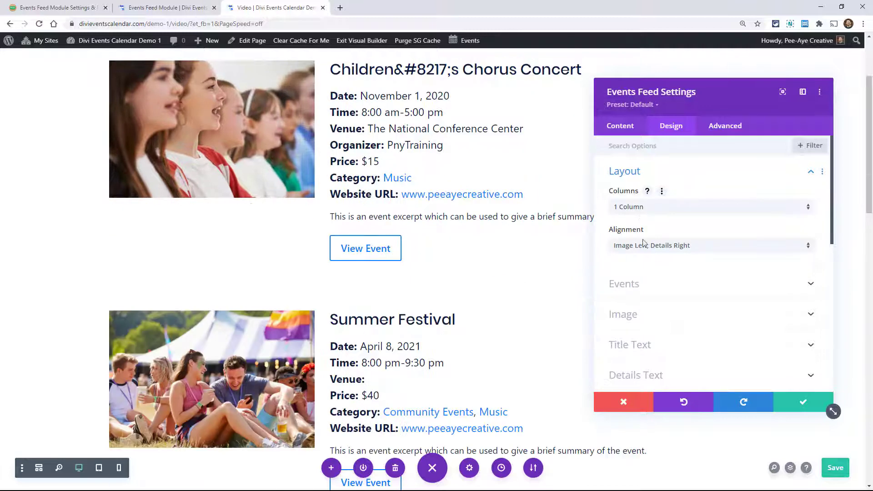
# - Look over the Events design settings, such as background color, margin, padding and border, and the design sections below them
pyautogui.click(643, 285)
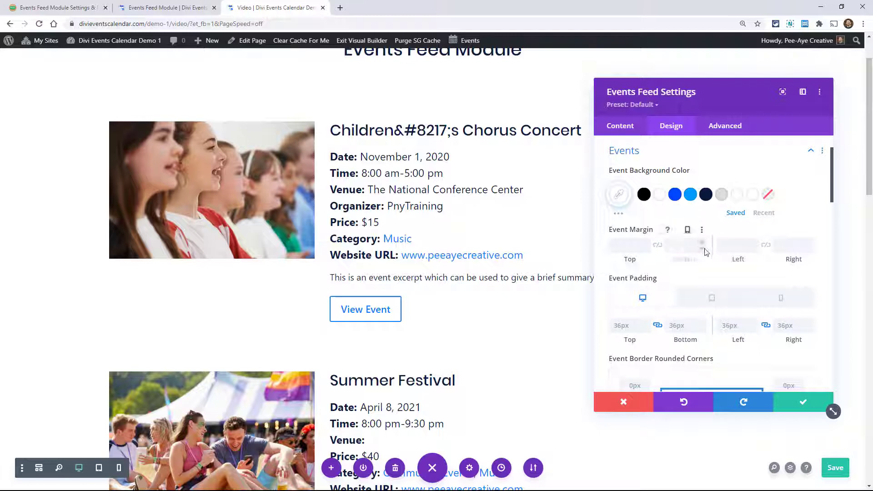
pyautogui.scroll(-10, 686, 269)
pyautogui.scroll(-5, 685, 269)
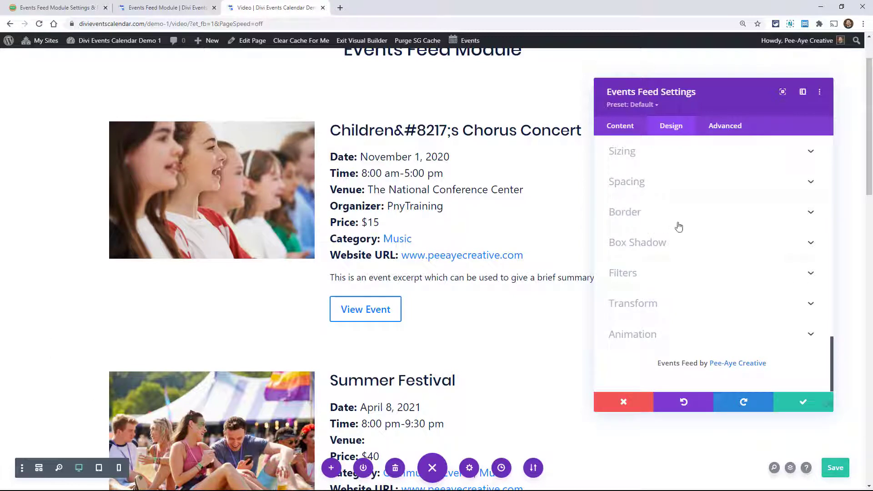
# - Try a 3px border around the whole feed module and check it along the full length of the feed
pyautogui.click(642, 224)
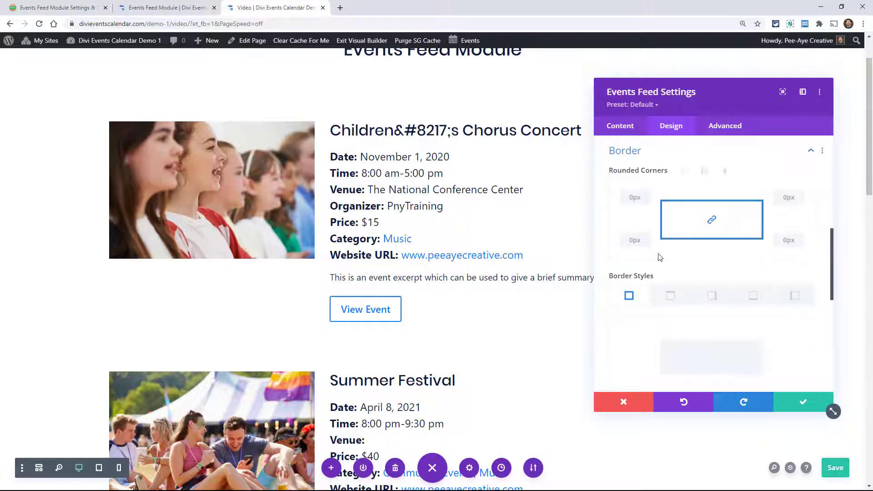
pyautogui.scroll(-4, 657, 262)
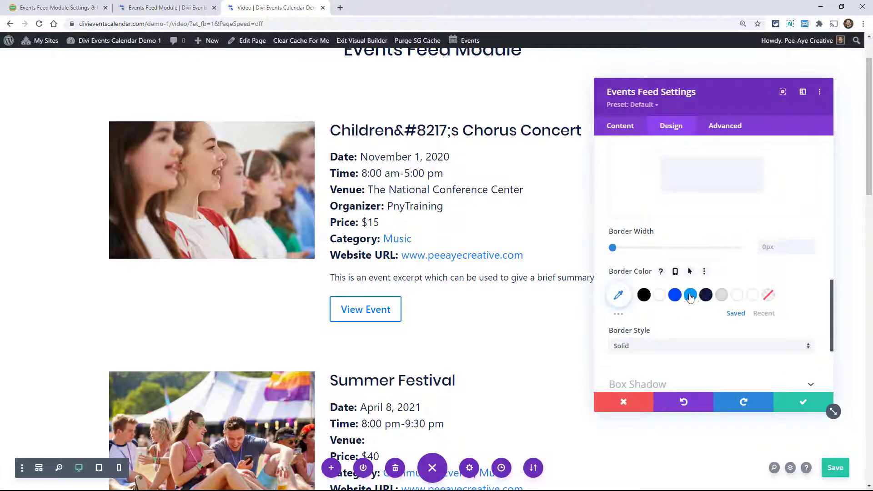
pyautogui.click(809, 247)
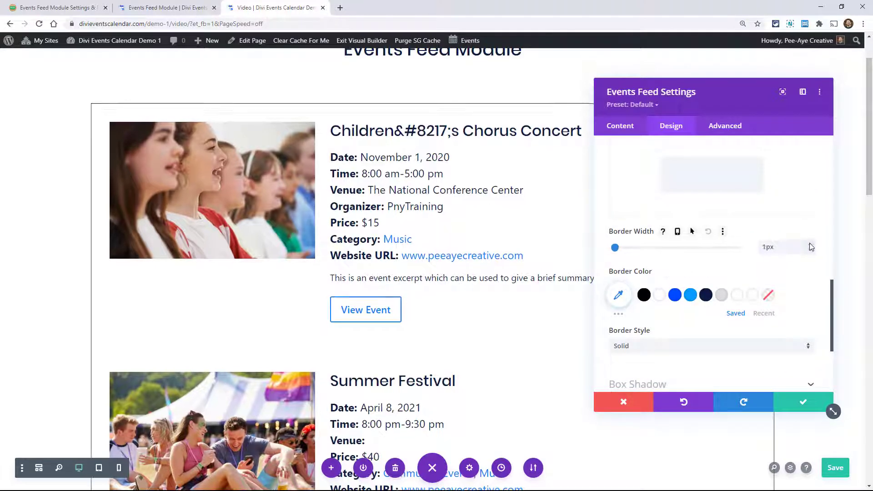
pyautogui.write('3')
pyautogui.scroll(-3, 484, 307)
pyautogui.scroll(-15, 484, 307)
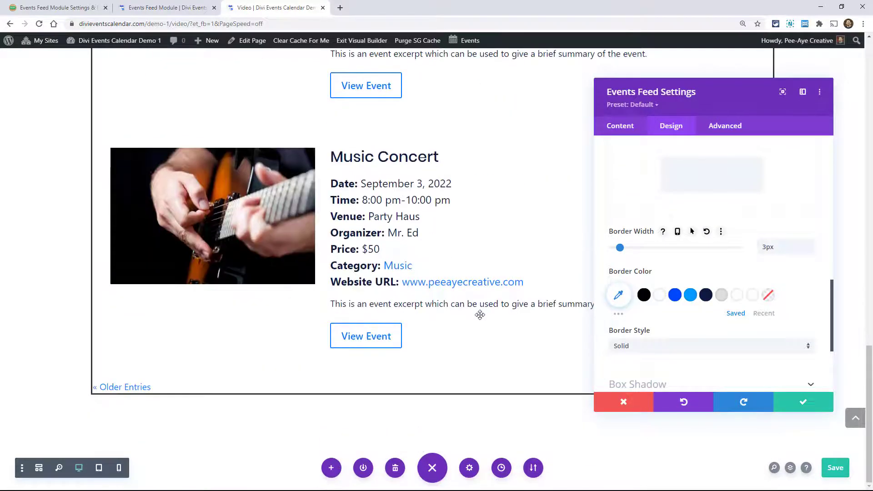
pyautogui.scroll(15, 481, 312)
pyautogui.scroll(4, 480, 315)
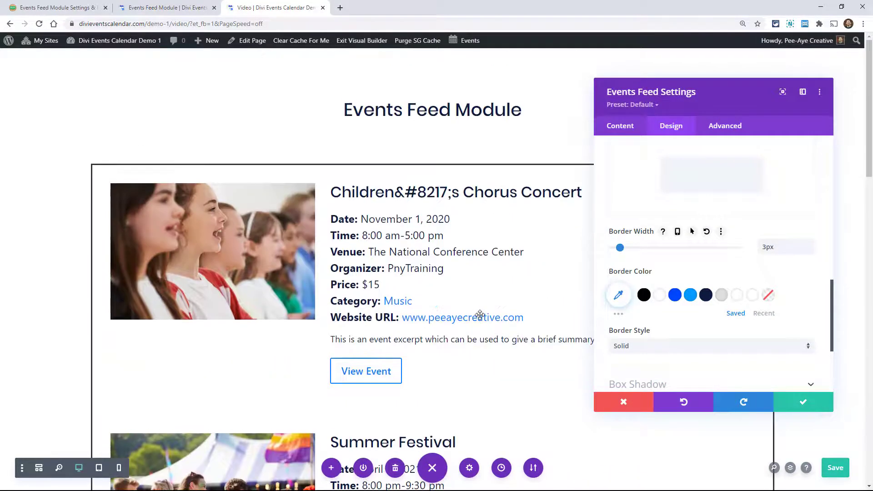
# - Reset the module's border width to its default and collapse the Border settings
pyautogui.click(706, 232)
pyautogui.scroll(6, 699, 280)
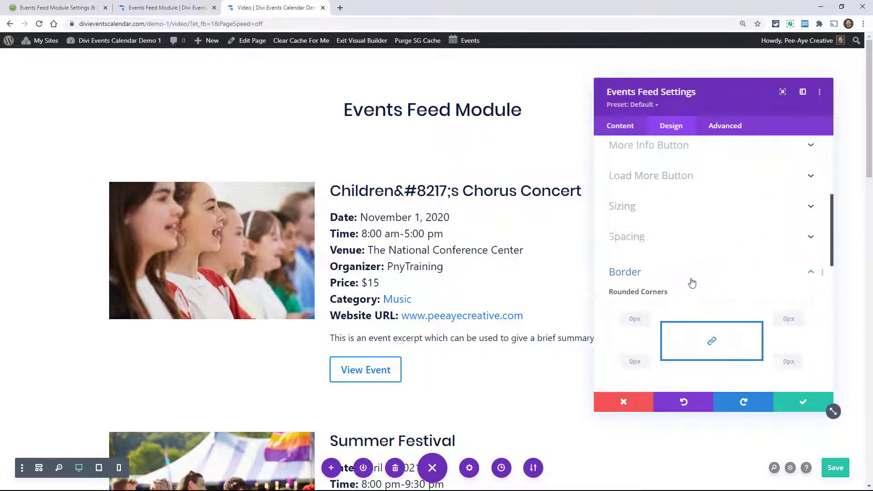
pyautogui.scroll(-3, 627, 361)
pyautogui.click(643, 271)
pyautogui.scroll(5, 689, 308)
pyautogui.scroll(1, 689, 309)
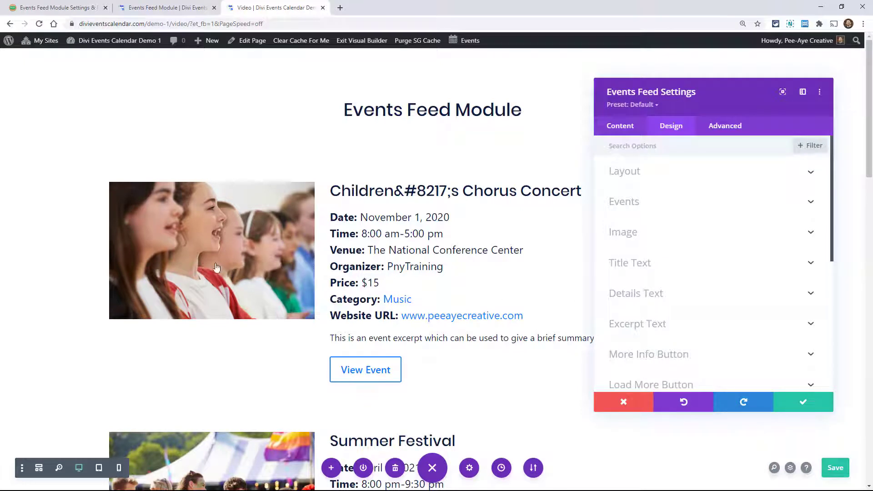
# - Set the Event Border width to 3px in the Events design settings and check the border around each event
pyautogui.click(635, 234)
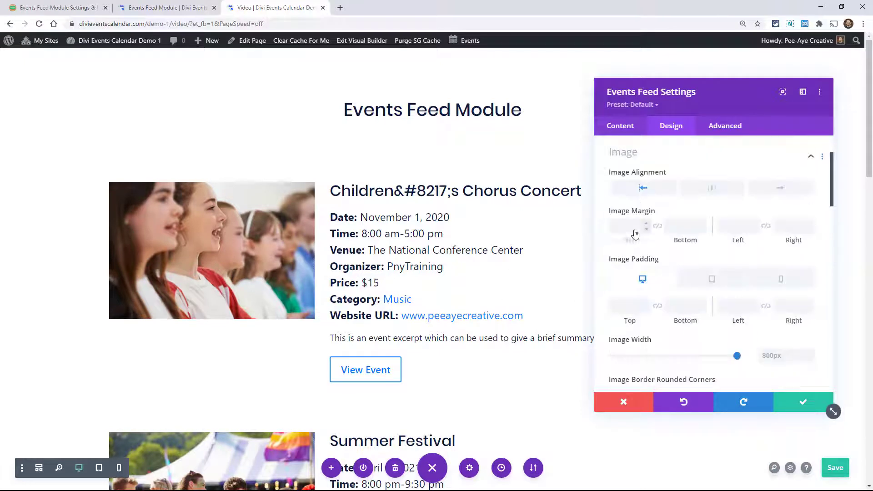
pyautogui.scroll(3, 632, 218)
pyautogui.click(630, 205)
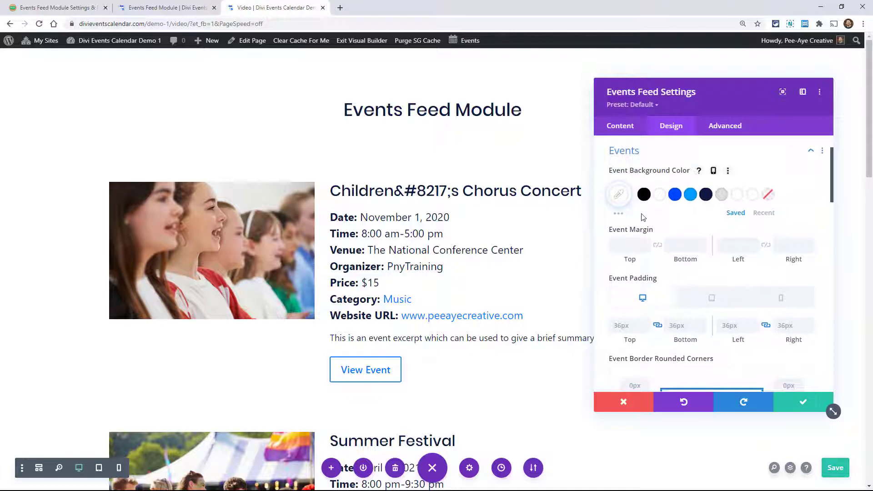
pyautogui.scroll(-5, 653, 273)
pyautogui.scroll(-3, 654, 276)
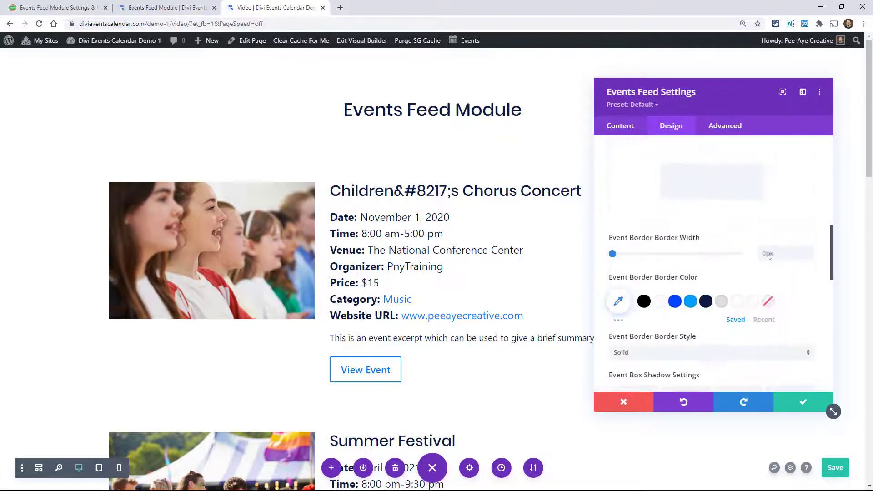
pyautogui.click(811, 251)
pyautogui.click(811, 251)
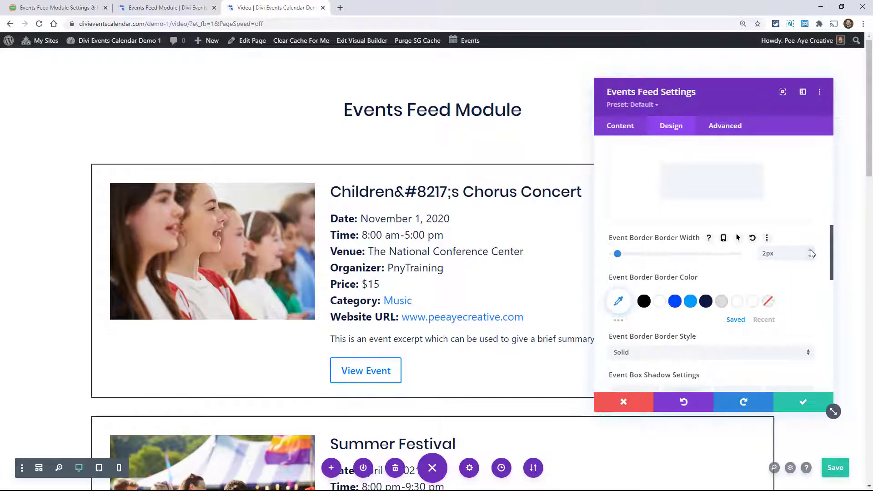
pyautogui.click(811, 251)
pyautogui.scroll(-3, 539, 280)
pyautogui.scroll(-5, 538, 279)
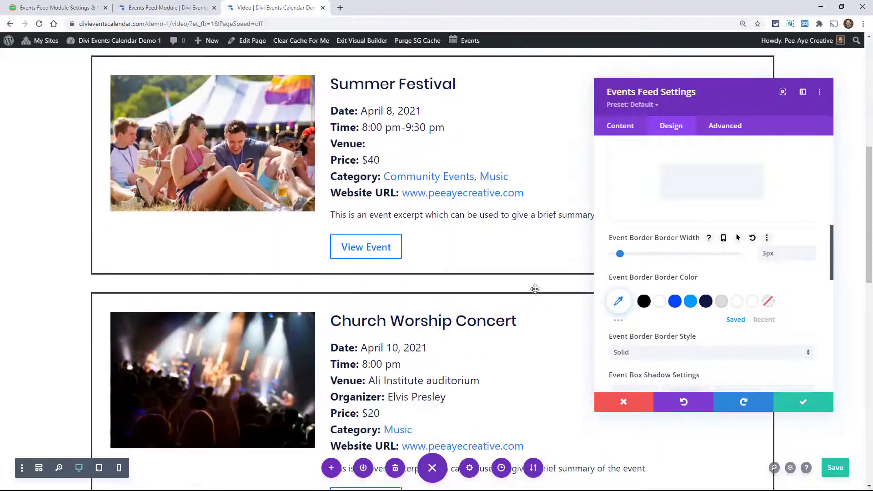
pyautogui.scroll(6, 535, 288)
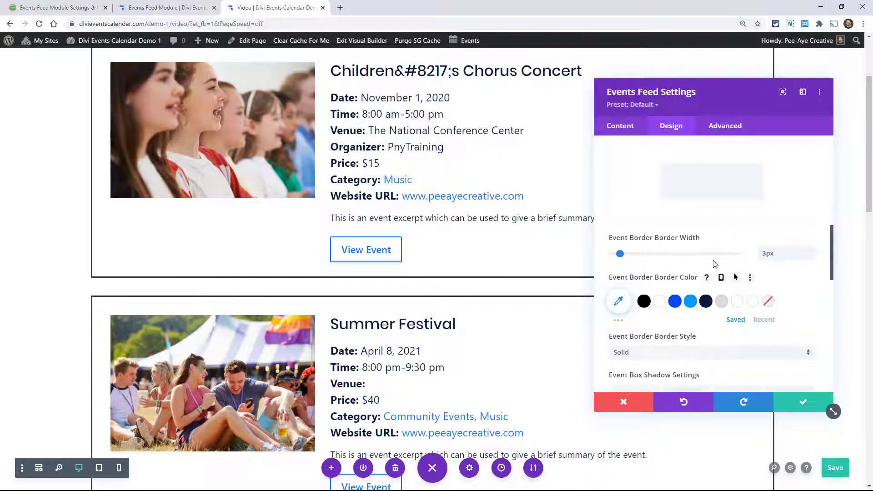
# - Try black (#000000) as the event background color and reset it to its default
pyautogui.scroll(5, 775, 261)
pyautogui.scroll(3, 775, 261)
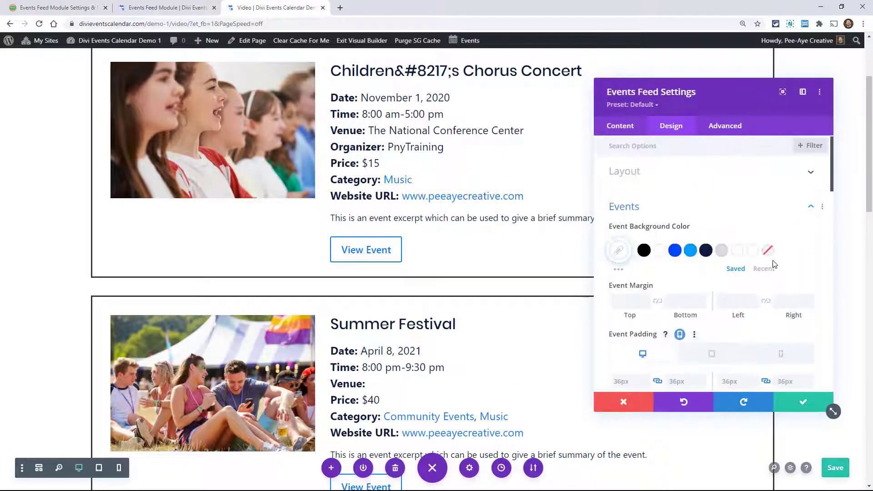
pyautogui.scroll(-1, 690, 258)
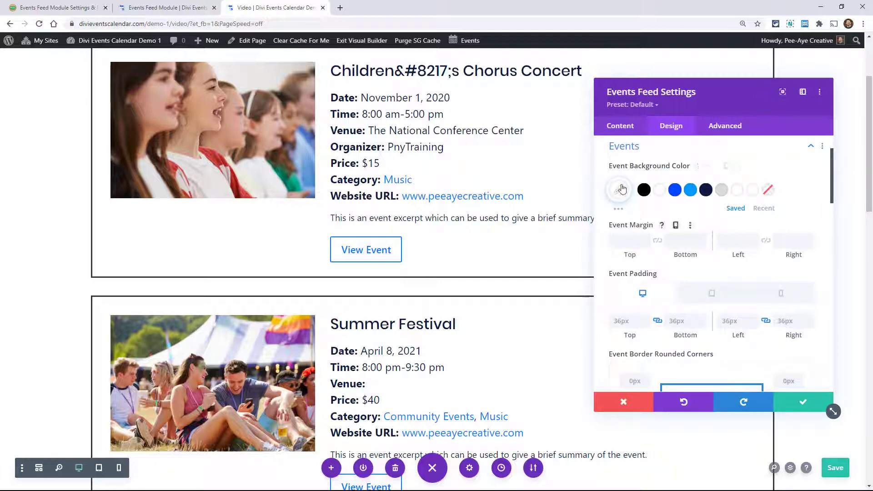
pyautogui.click(644, 190)
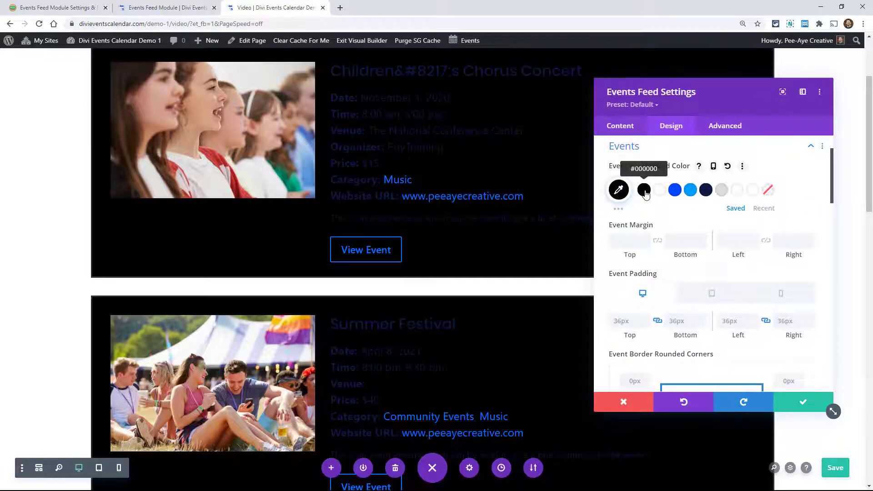
pyautogui.click(728, 167)
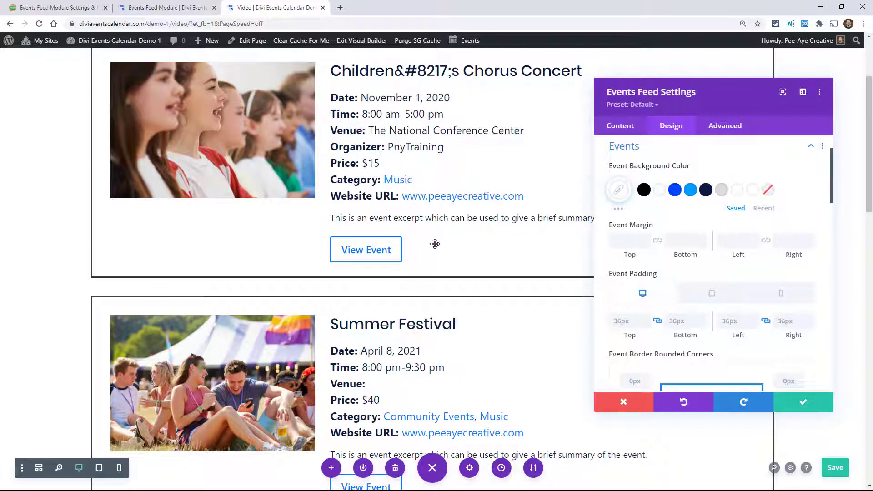
# - Try the first box shadow preset on the events, then remove the shadow
pyautogui.scroll(-2, 435, 244)
pyautogui.scroll(-2, 645, 296)
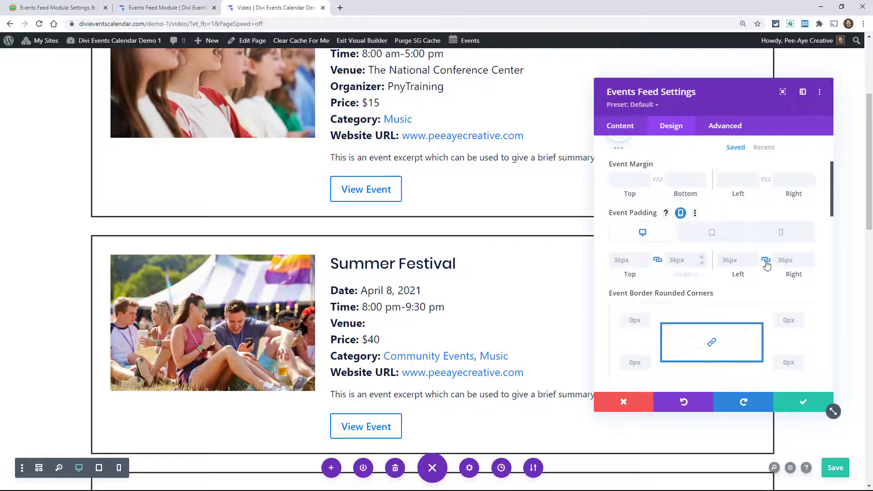
pyautogui.scroll(-4, 673, 269)
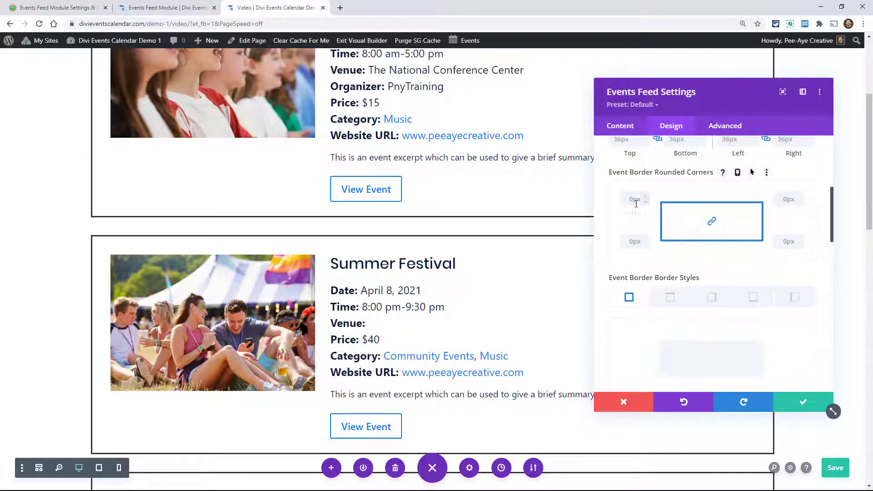
pyautogui.scroll(-10, 649, 251)
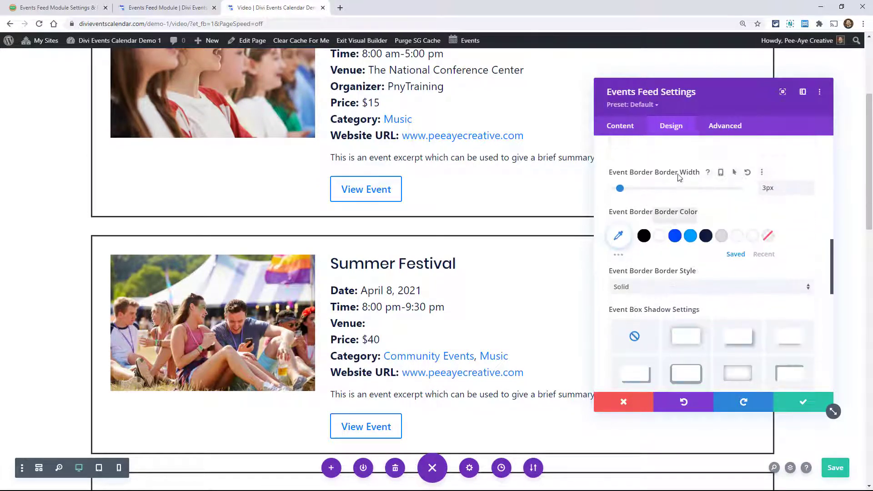
pyautogui.scroll(3, 663, 223)
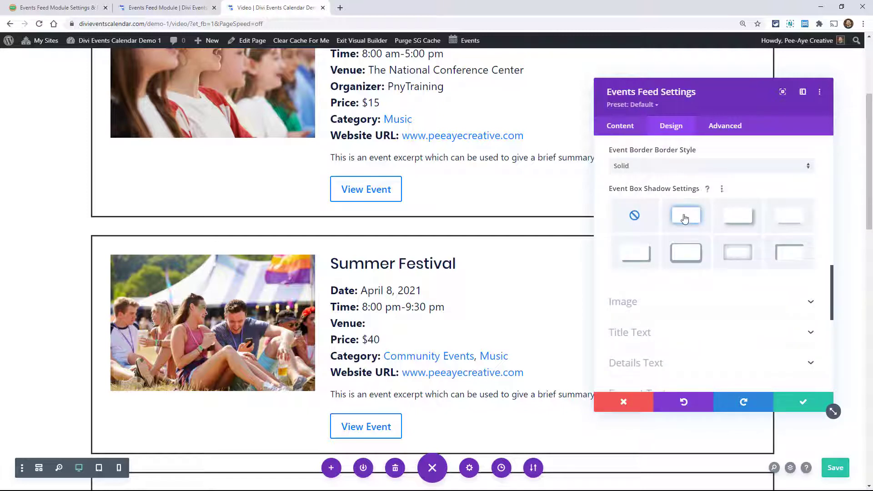
pyautogui.click(685, 217)
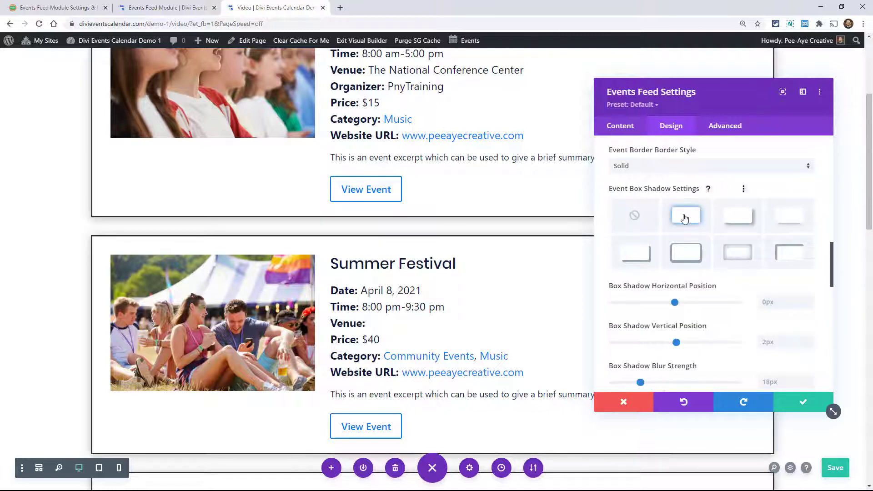
pyautogui.click(635, 217)
# - Collapse the Events design settings and look over the bordered events in the feed
pyautogui.scroll(5, 650, 278)
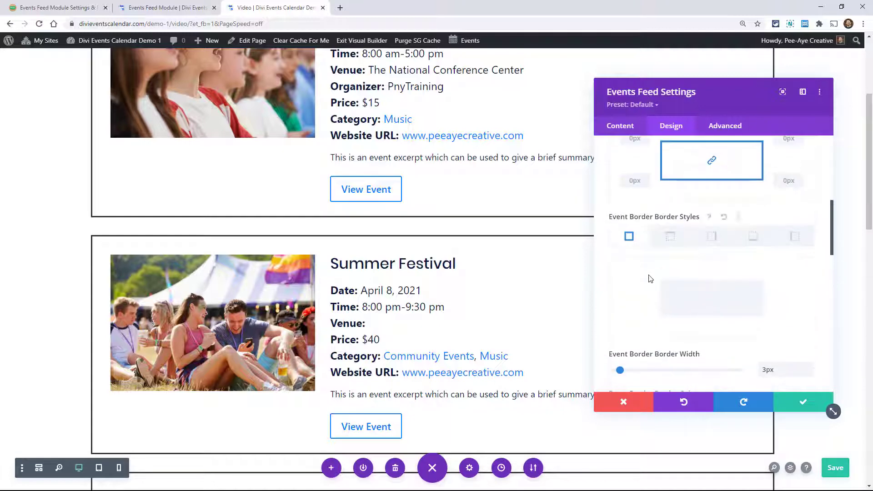
pyautogui.scroll(6, 649, 279)
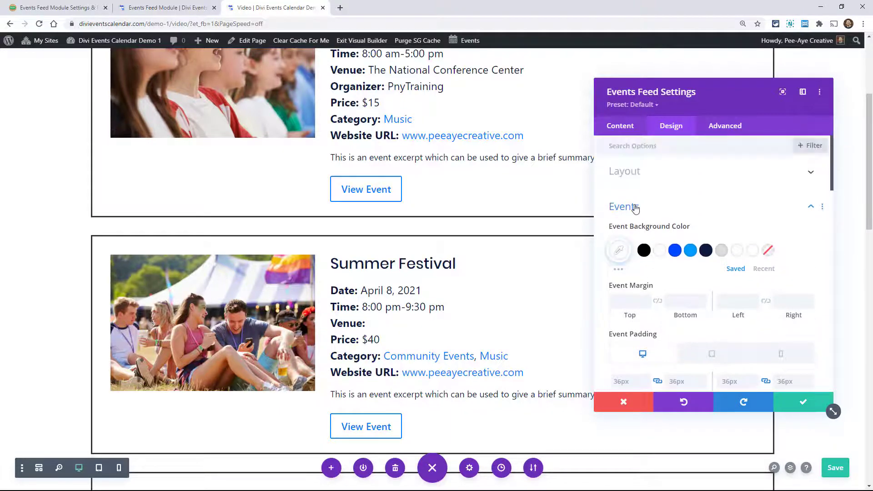
pyautogui.click(635, 208)
pyautogui.scroll(4, 351, 335)
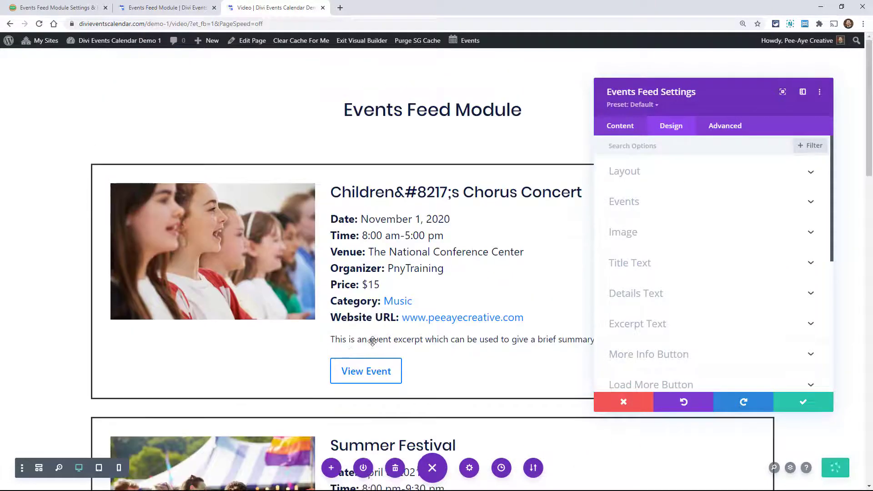
pyautogui.scroll(-3, 372, 341)
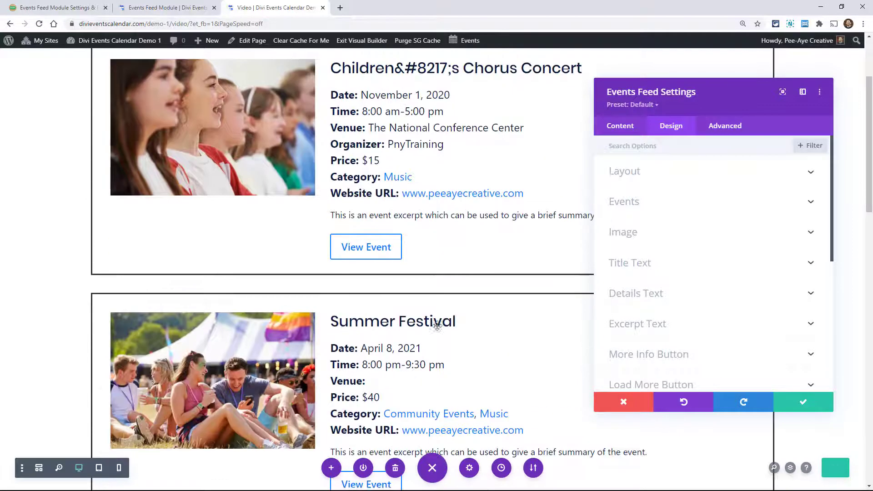
pyautogui.scroll(3, 436, 324)
# - Examine the Image design settings, including alignment, margin, responsive padding, width and rounded corners
pyautogui.click(637, 234)
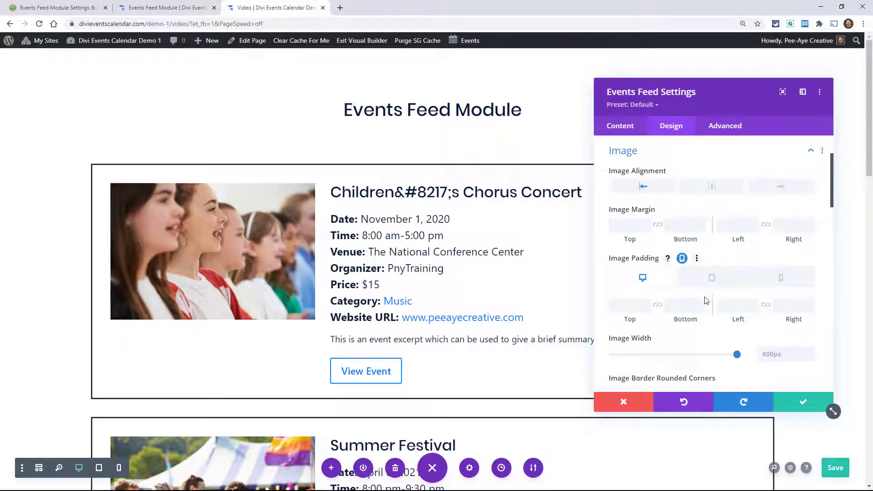
pyautogui.scroll(-2, 706, 301)
pyautogui.scroll(4, 697, 243)
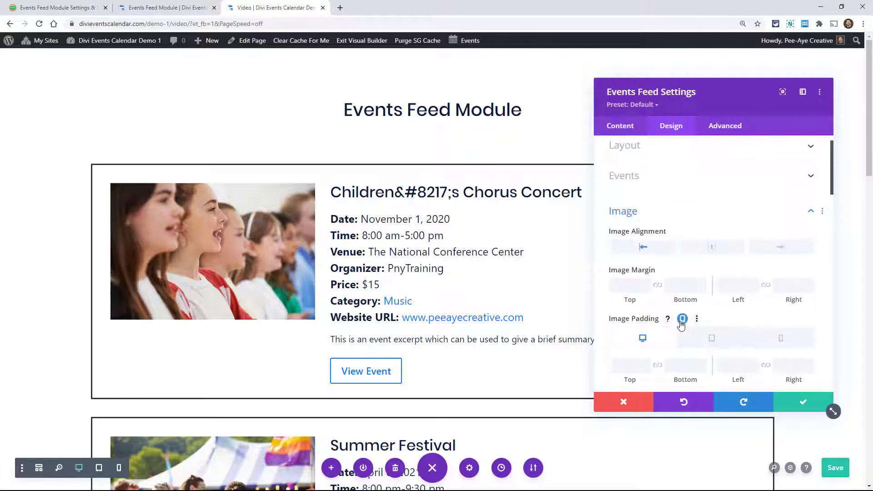
pyautogui.click(682, 319)
pyautogui.click(681, 319)
pyautogui.scroll(-3, 687, 314)
pyautogui.scroll(-1, 650, 285)
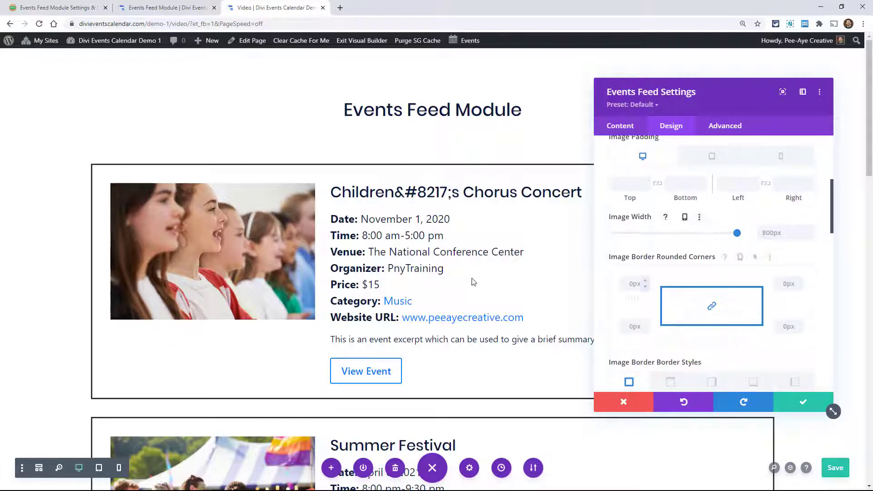
pyautogui.scroll(-1, 418, 274)
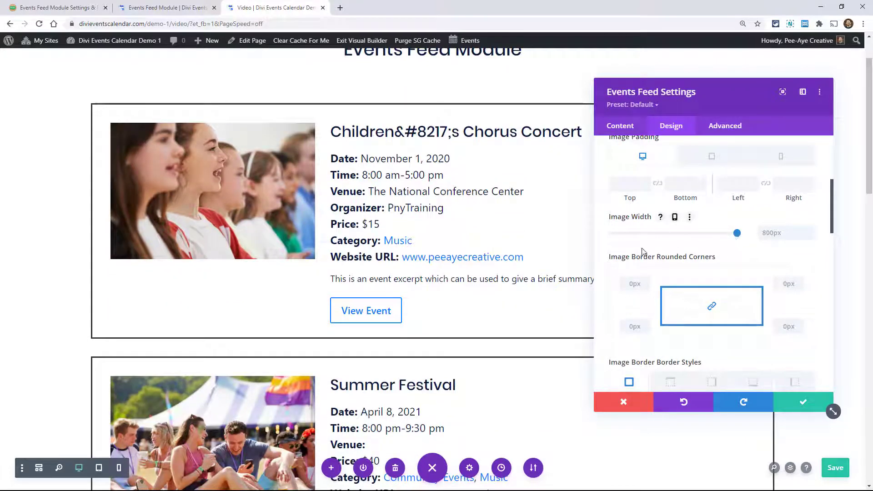
pyautogui.scroll(5, 678, 241)
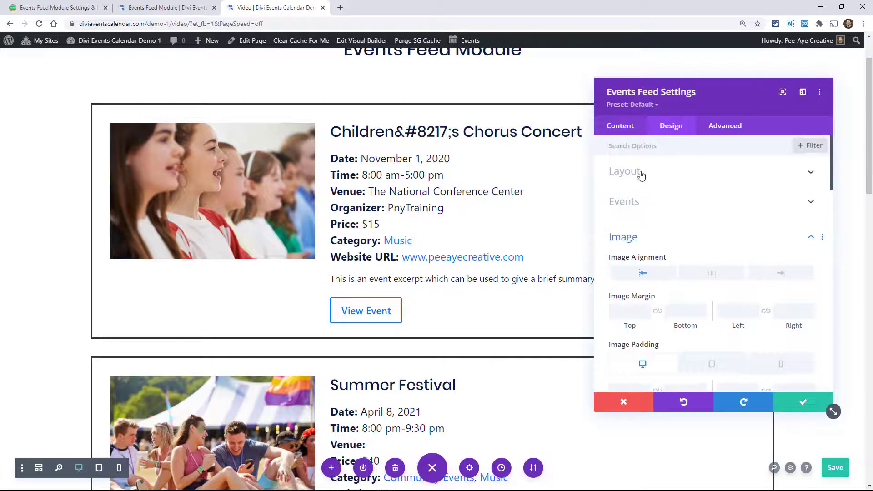
# - Keep the layout at 1 Column and try the Image Top, Details Bottom alignment for the feed
pyautogui.click(641, 175)
pyautogui.click(645, 207)
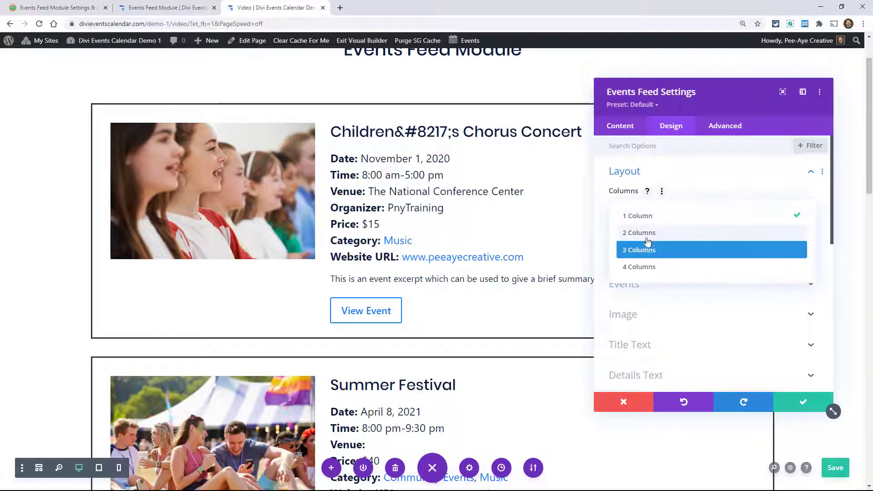
pyautogui.click(665, 214)
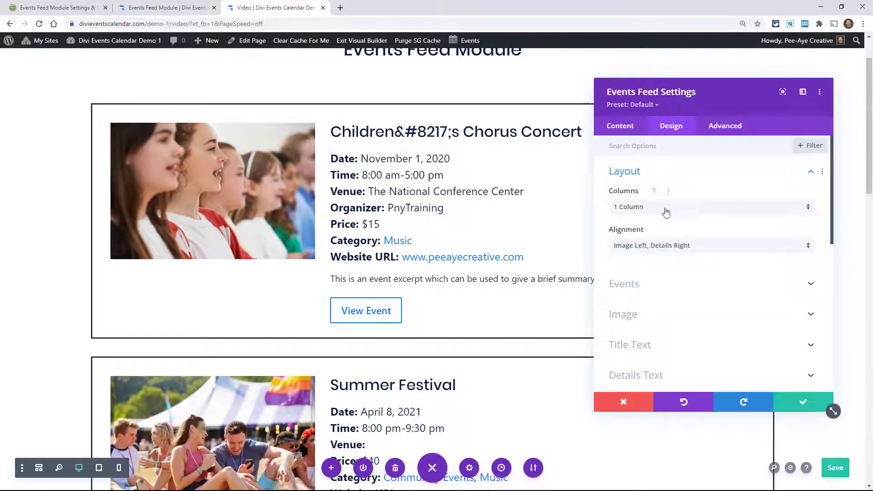
pyautogui.click(633, 249)
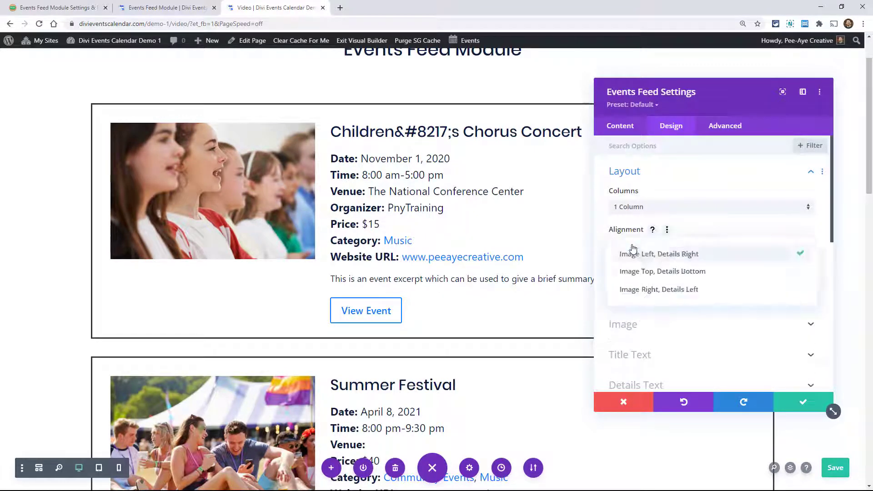
pyautogui.click(638, 278)
pyautogui.scroll(-6, 519, 311)
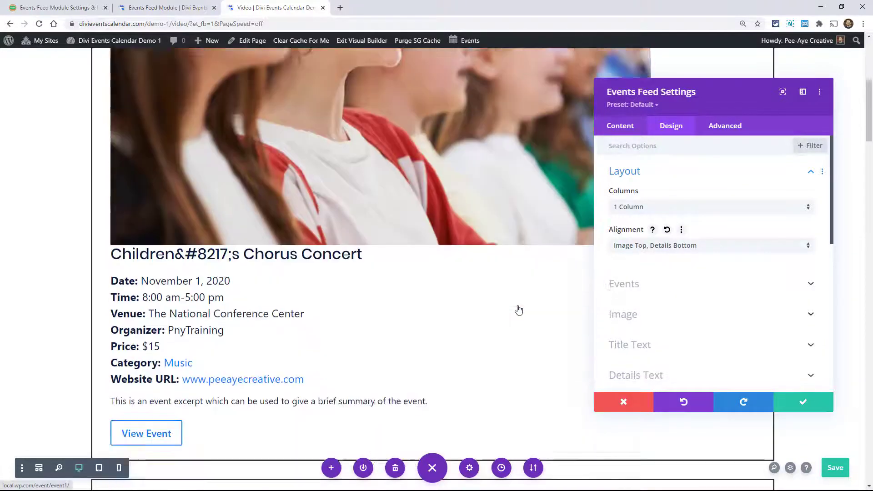
# - Look through the Events settings and examine the Image alignment, margin and padding options with the stacked layout
pyautogui.click(625, 285)
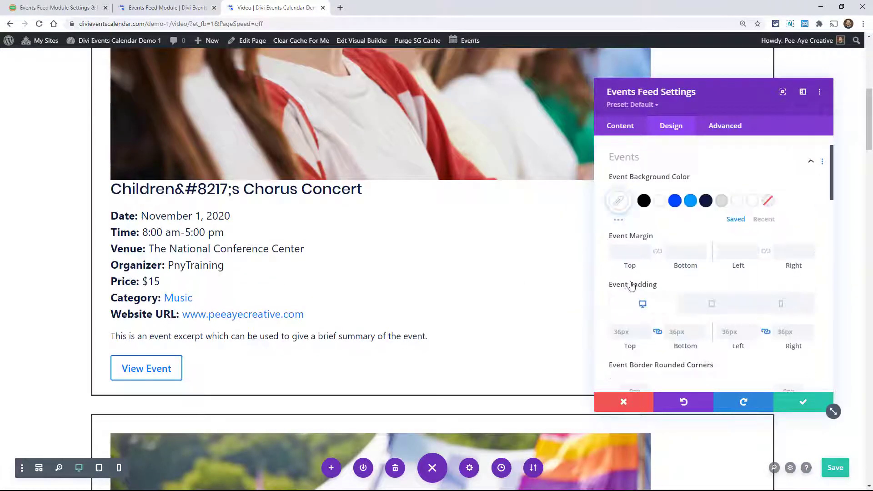
pyautogui.scroll(-5, 636, 290)
pyautogui.scroll(-4, 644, 313)
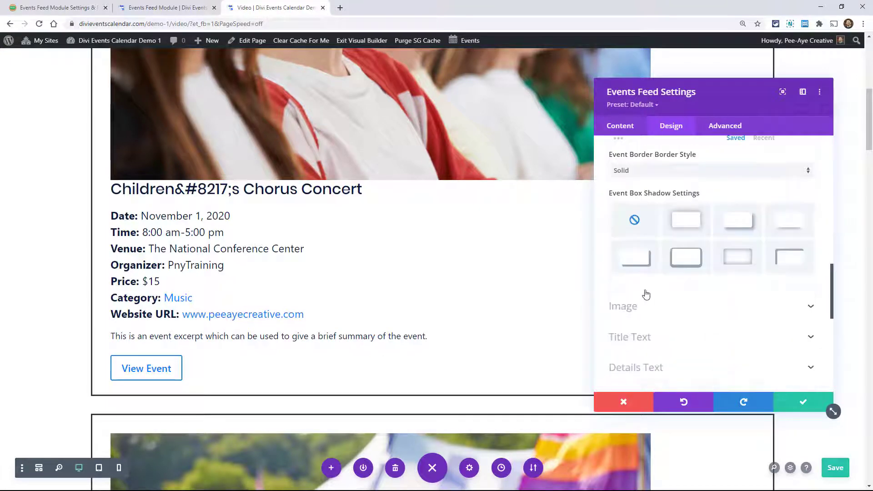
pyautogui.click(645, 308)
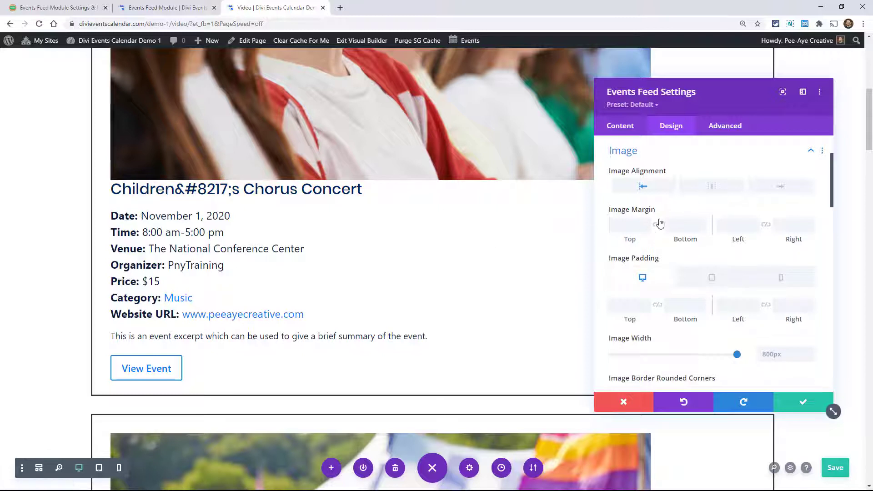
pyautogui.scroll(2, 660, 223)
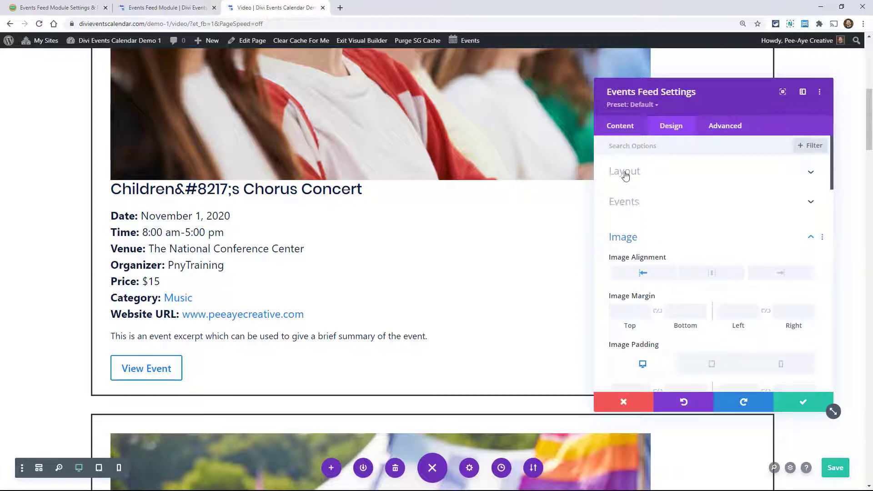
# - Set the feed's layout alignment back to Image Left, Details Right
pyautogui.click(625, 176)
pyautogui.click(628, 247)
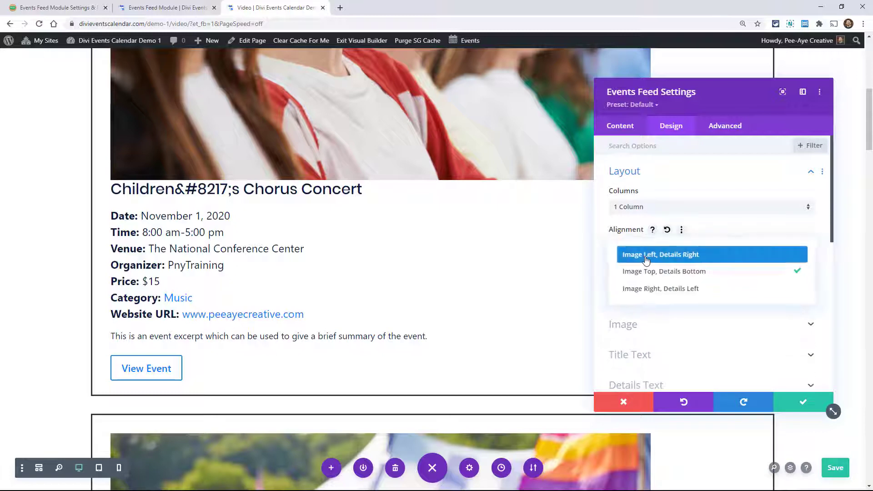
pyautogui.click(653, 257)
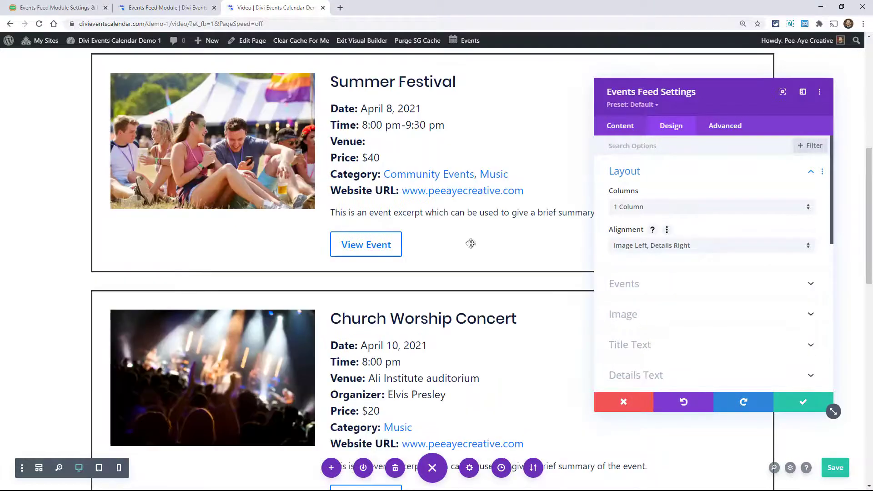
# - Apply the first box shadow preset to the event images in the Image design settings
pyautogui.scroll(-2, 638, 282)
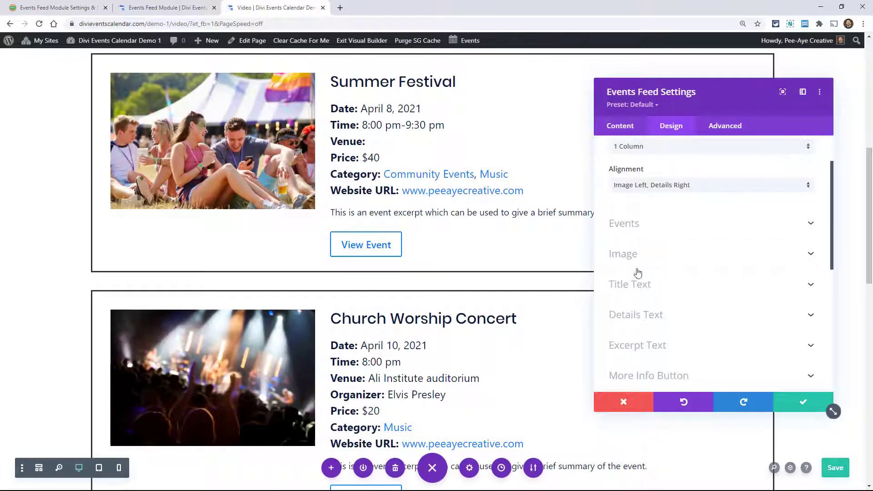
pyautogui.click(631, 260)
pyautogui.scroll(-10, 668, 281)
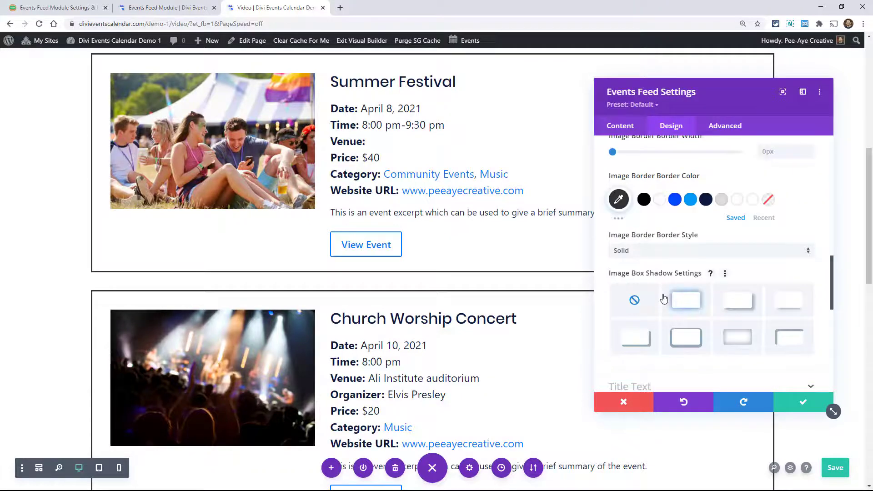
pyautogui.scroll(-2, 664, 297)
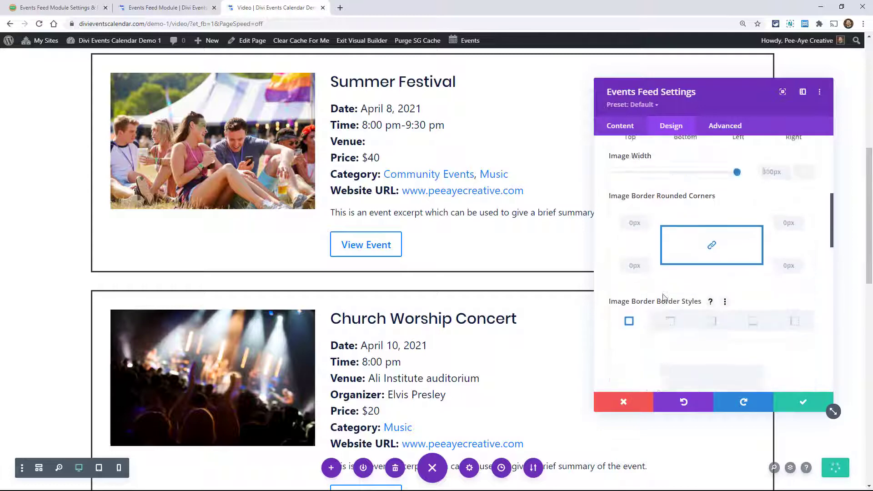
pyautogui.click(686, 306)
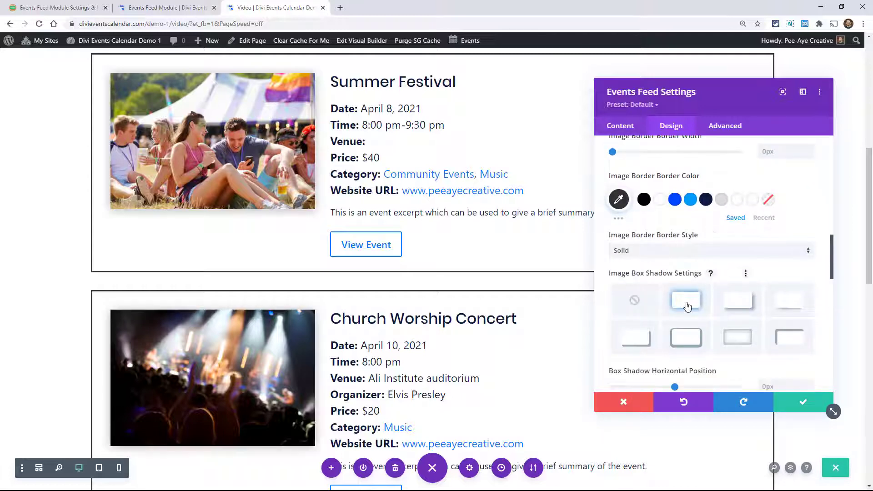
# - Set the Image Border width to 4px for the event images
pyautogui.scroll(3, 775, 301)
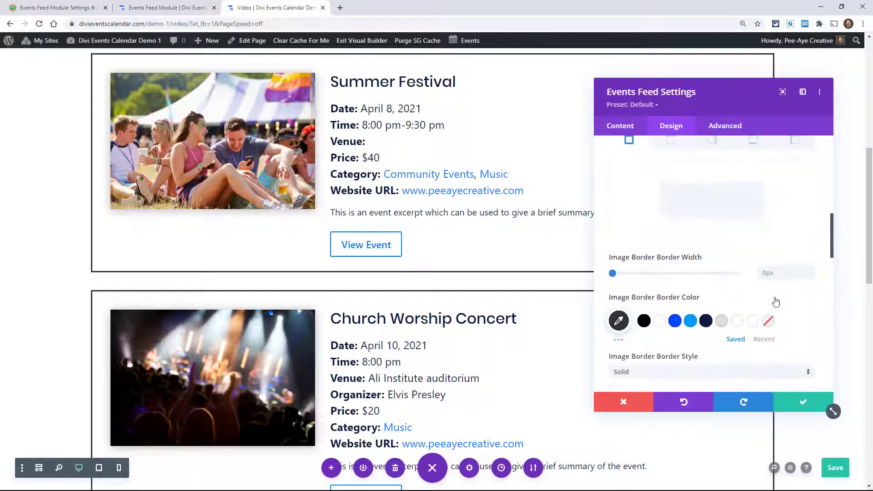
pyautogui.click(809, 269)
pyautogui.click(810, 269)
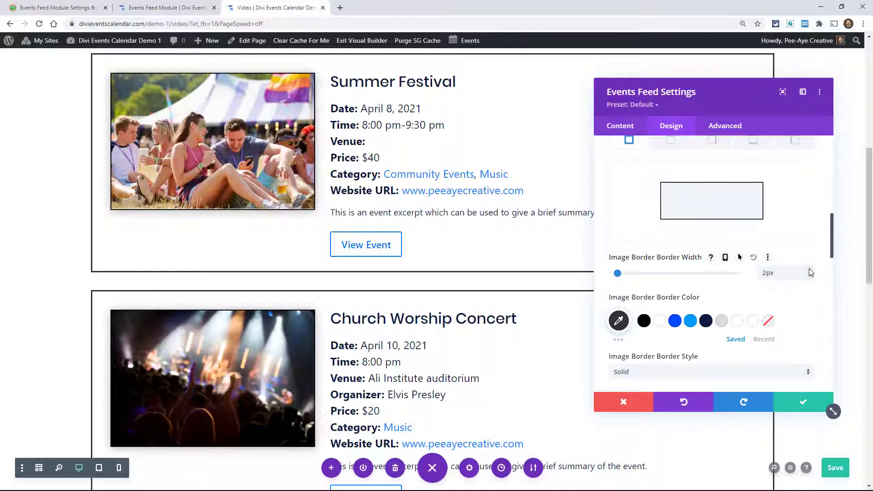
pyautogui.click(809, 270)
pyautogui.scroll(5, 746, 284)
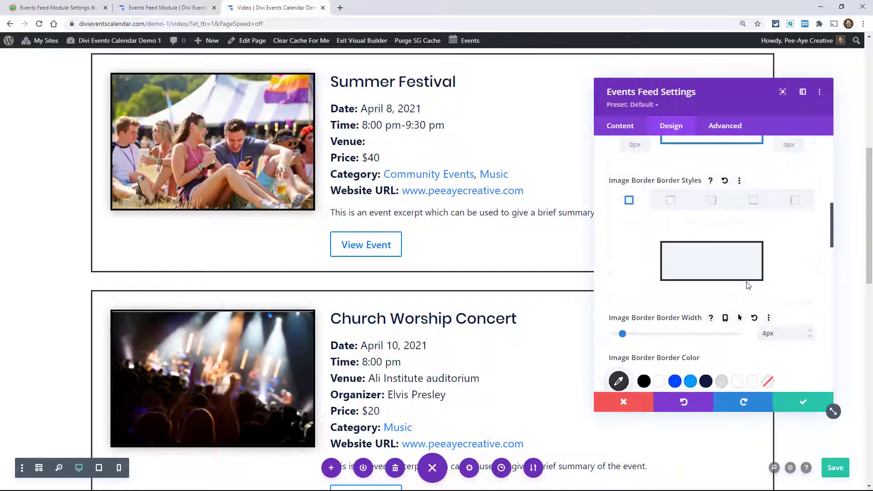
# - Try the blue and dark navy Title Text Color swatches on the event titles and reset the color to its default
pyautogui.scroll(4, 746, 284)
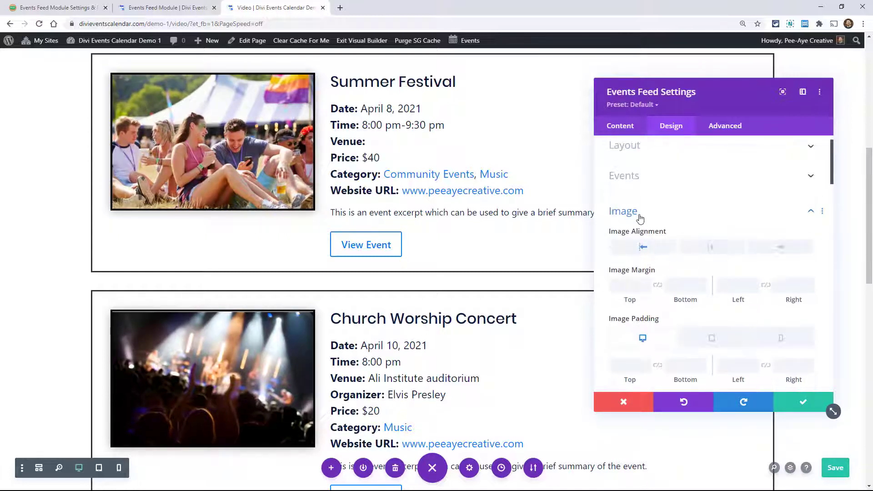
pyautogui.click(639, 217)
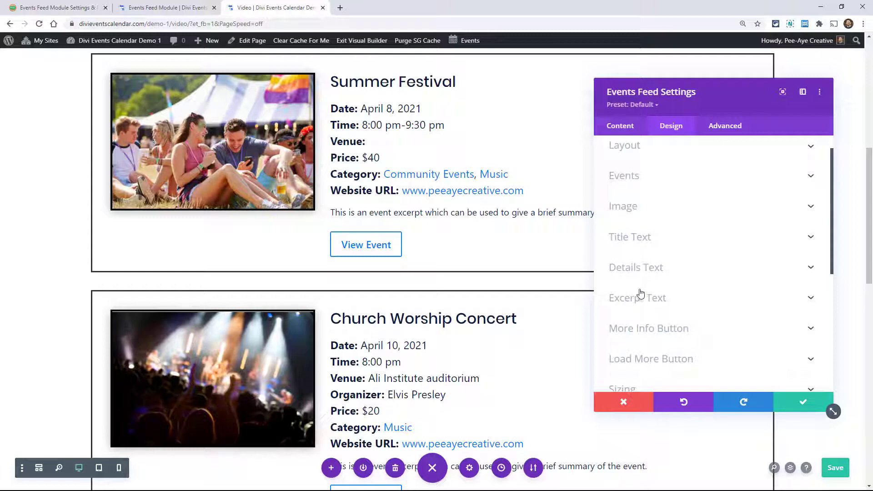
pyautogui.click(623, 237)
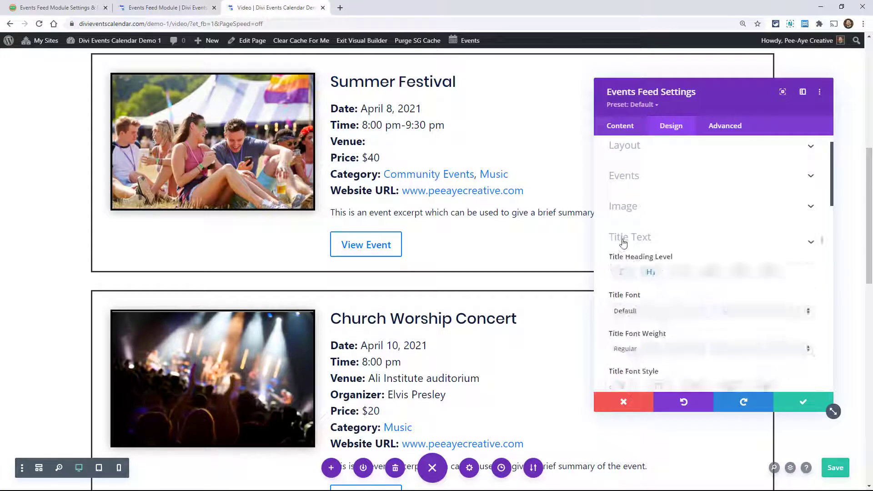
pyautogui.scroll(-3, 664, 288)
pyautogui.click(676, 326)
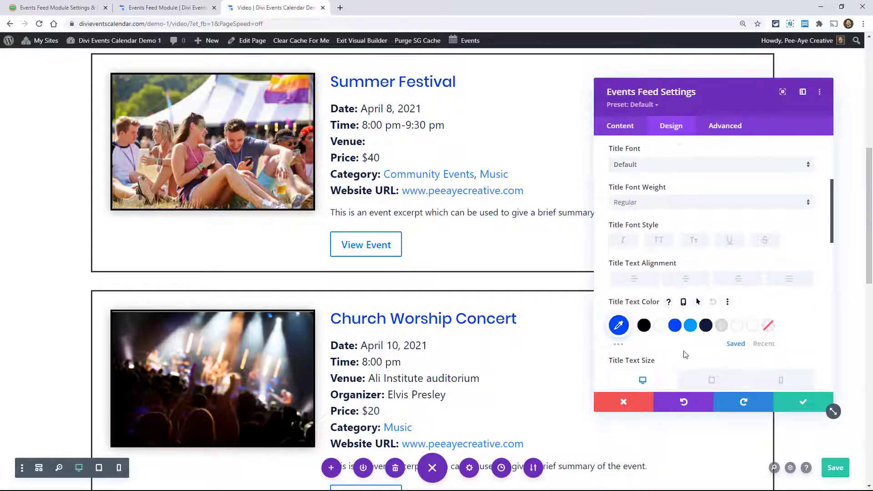
pyautogui.click(706, 325)
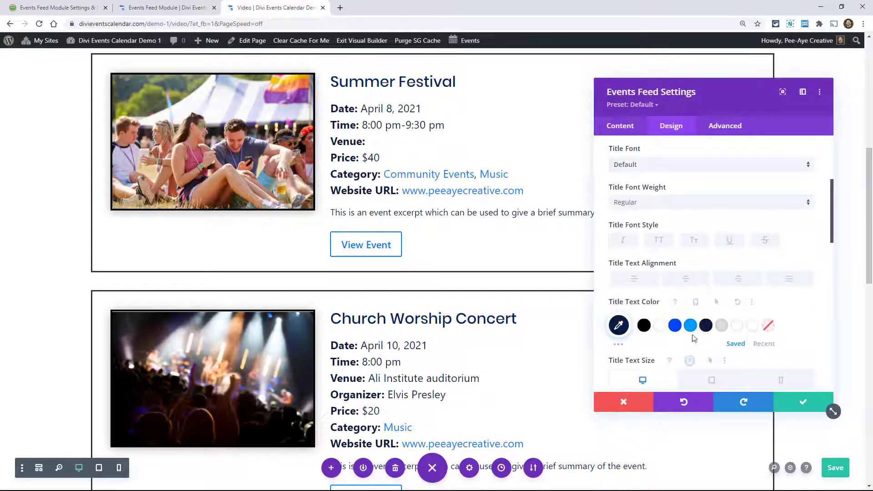
pyautogui.click(675, 325)
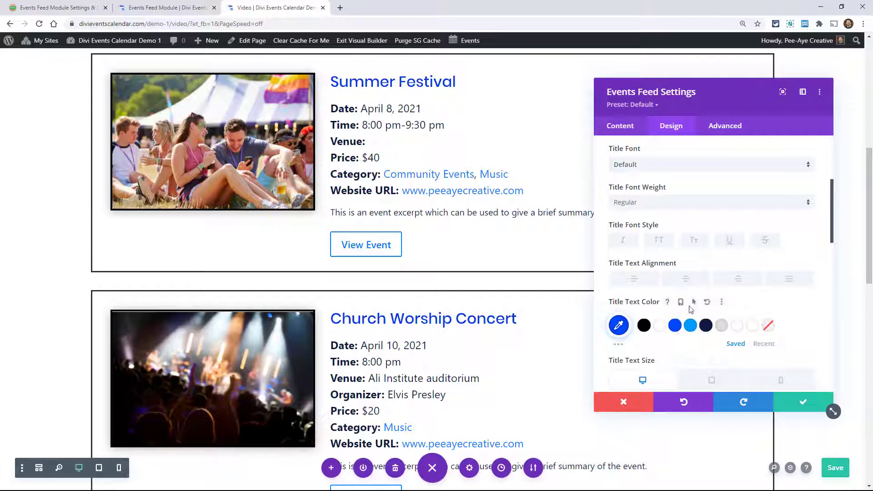
pyautogui.click(712, 302)
# - In the Details Text settings, try and reset #009dfe as the label color and set the Details Link Color to #009dfe
pyautogui.scroll(-6, 676, 236)
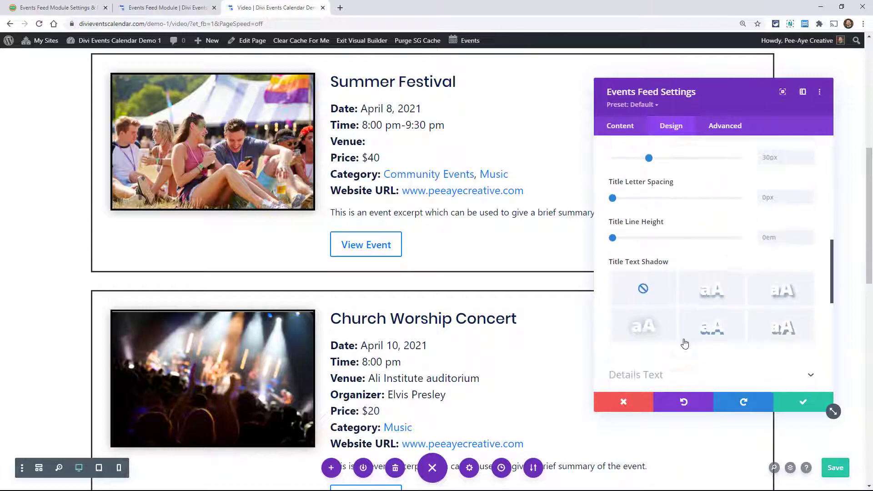
pyautogui.scroll(3, 670, 241)
pyautogui.scroll(-4, 669, 243)
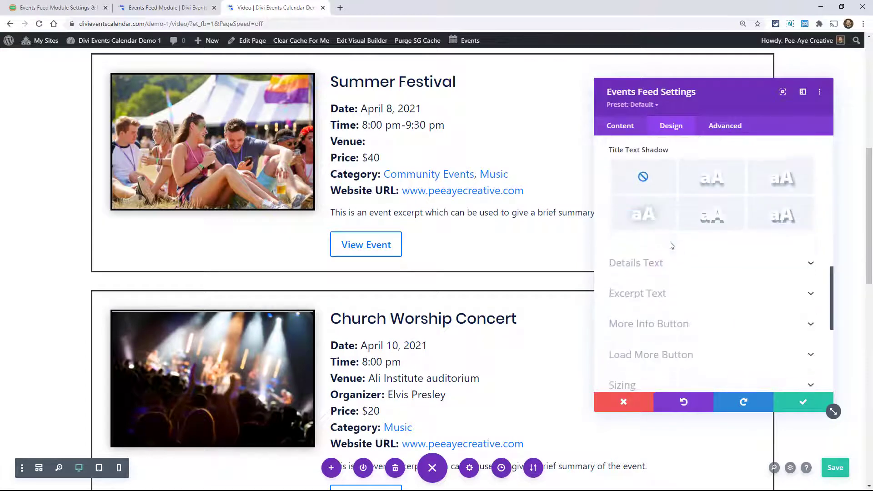
pyautogui.click(657, 265)
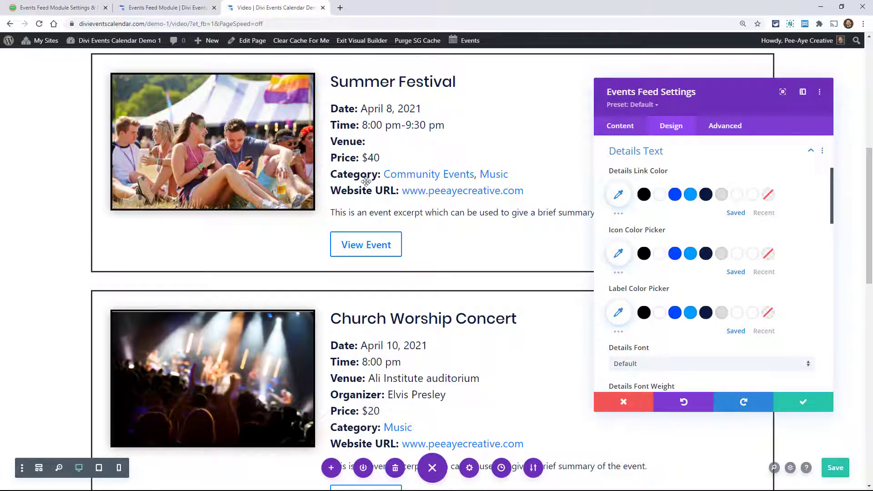
pyautogui.click(690, 312)
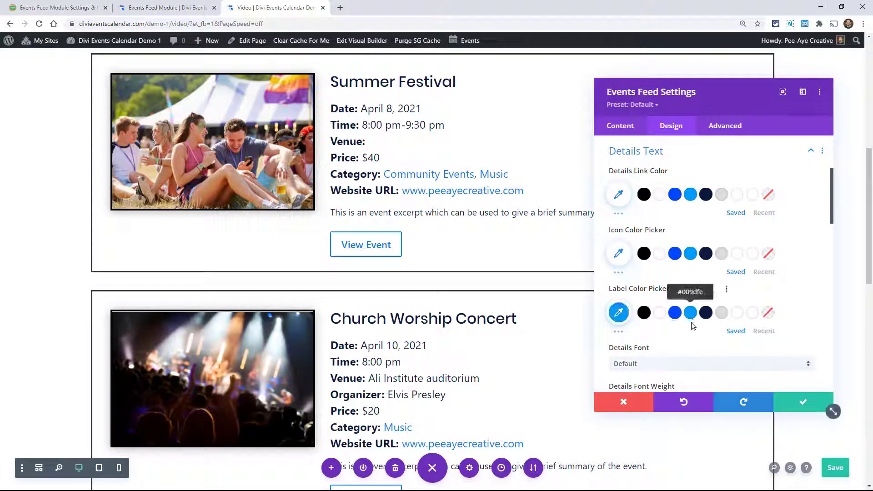
pyautogui.click(707, 289)
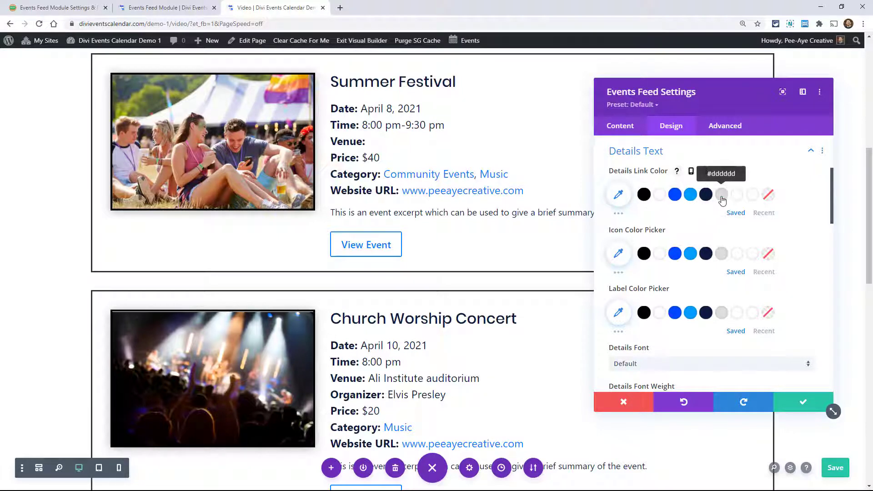
pyautogui.click(690, 195)
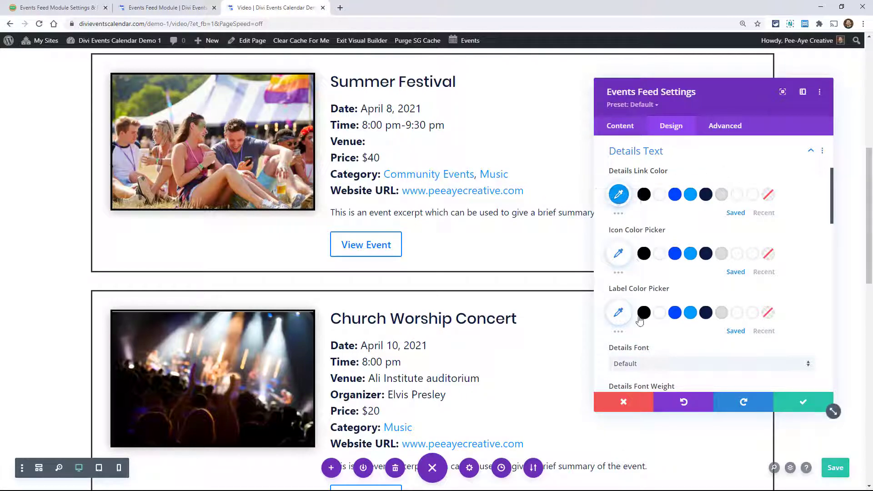
# - Try the uppercase and italic font styles on the Excerpt Text and turn both off again
pyautogui.scroll(-5, 639, 313)
pyautogui.scroll(-10, 639, 253)
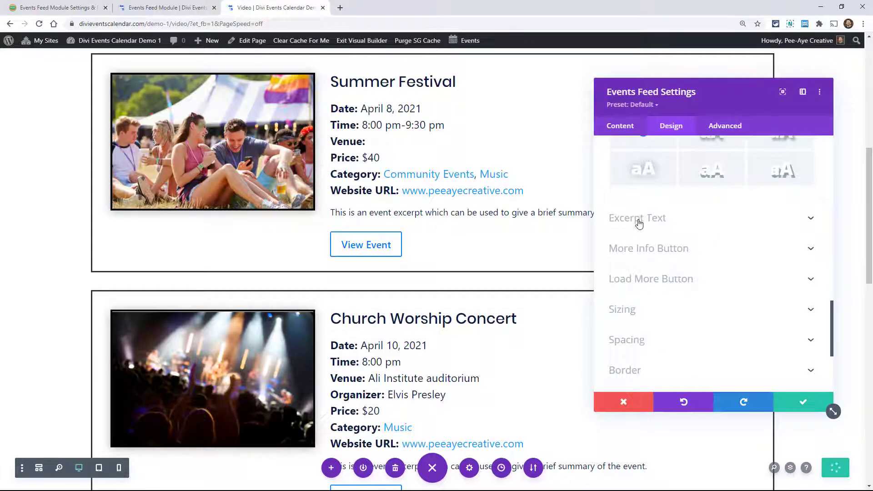
pyautogui.click(638, 219)
pyautogui.click(660, 264)
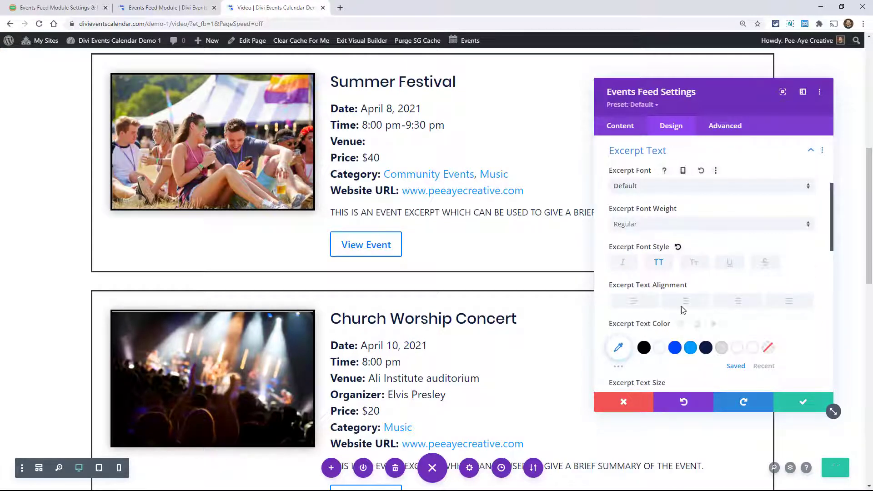
pyautogui.click(658, 263)
pyautogui.click(633, 265)
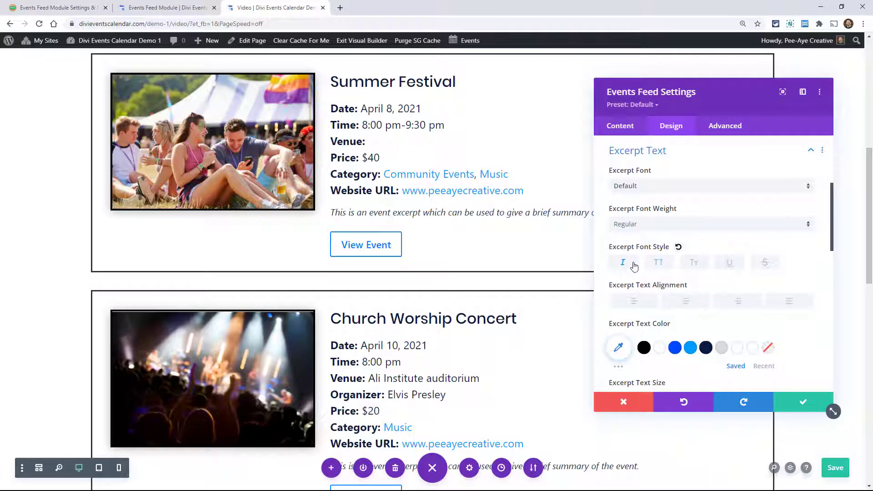
pyautogui.click(622, 262)
# - Review the More Info Button design settings and enable custom styles for the button
pyautogui.scroll(-7, 660, 259)
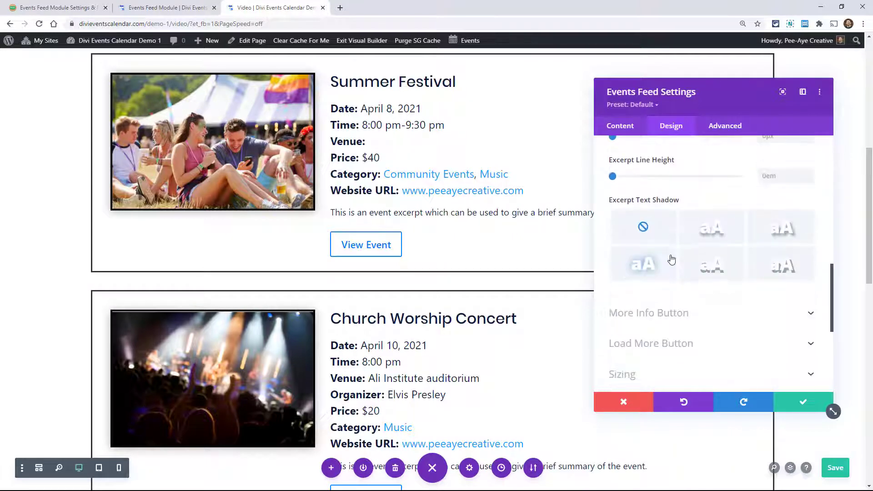
pyautogui.click(653, 255)
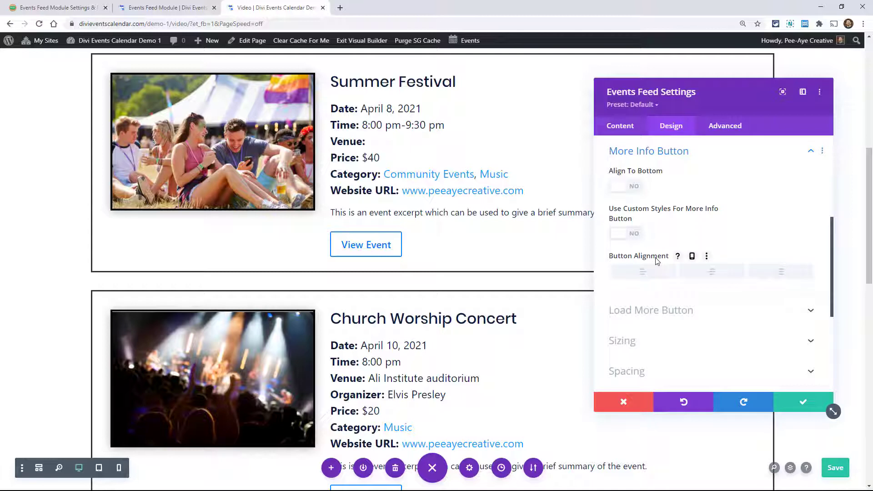
pyautogui.scroll(-1, 632, 258)
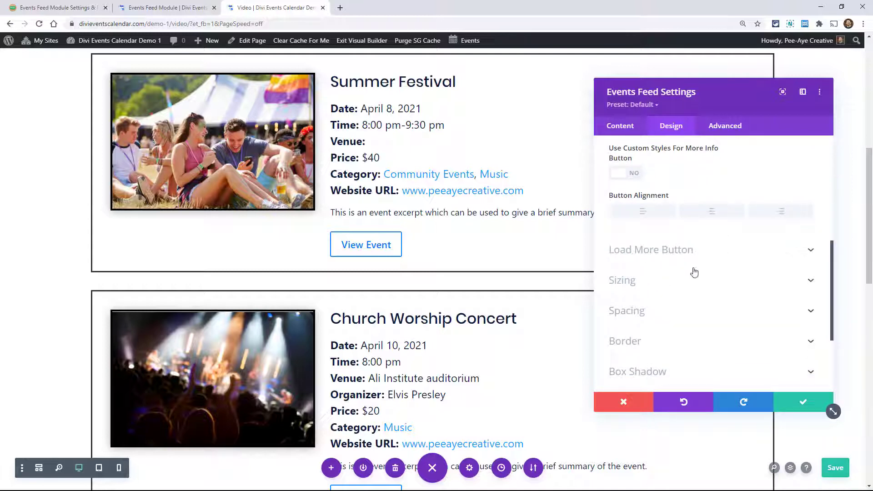
pyautogui.scroll(1, 650, 207)
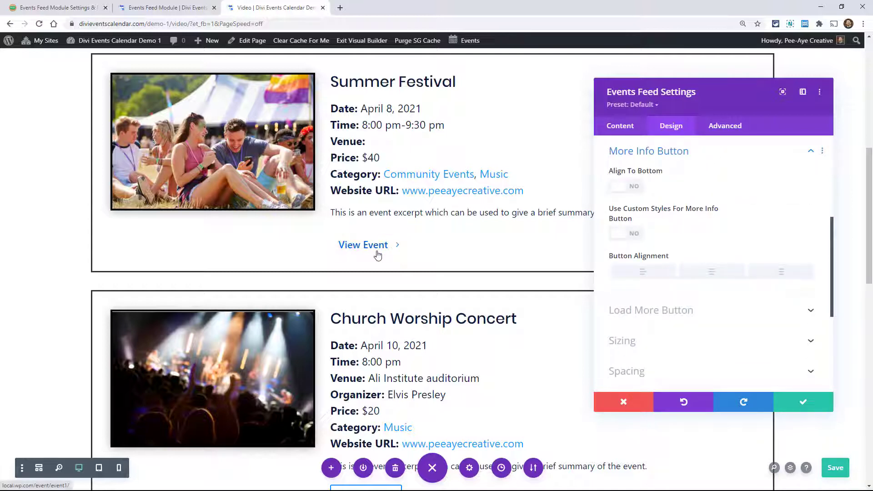
pyautogui.click(623, 233)
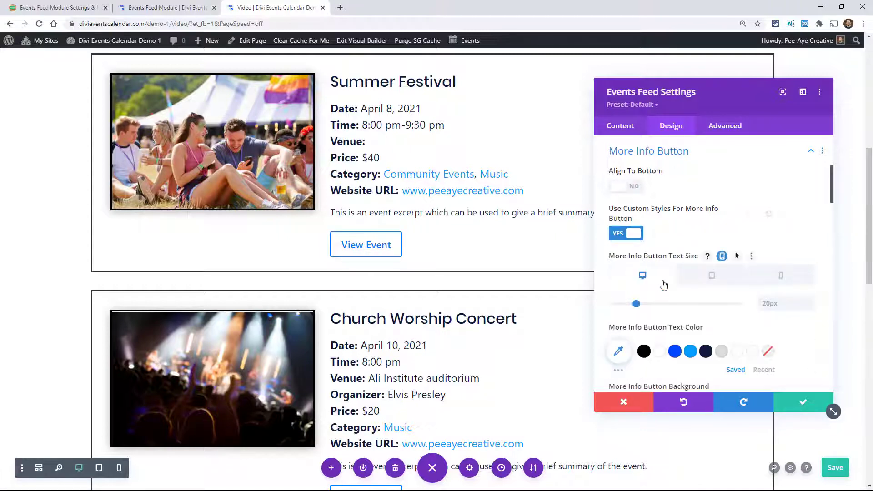
# - Set the More Info Button background color to #0048ff
pyautogui.scroll(-1, 672, 310)
pyautogui.scroll(-2, 672, 313)
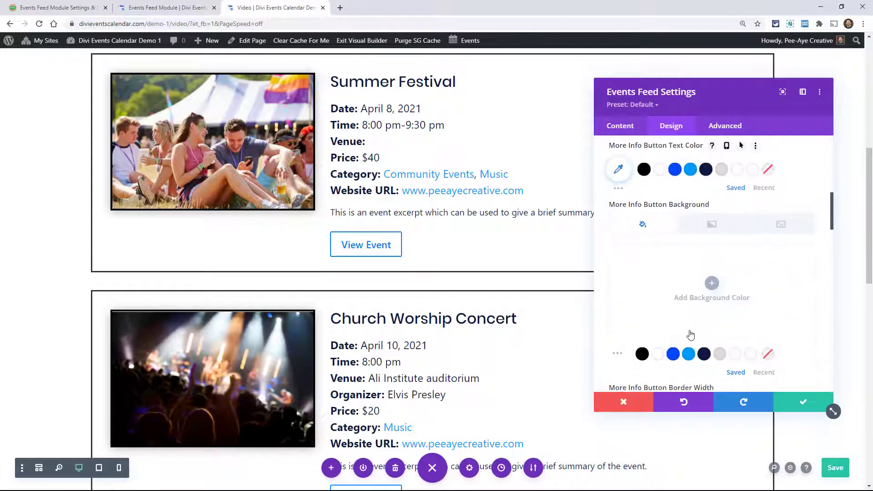
pyautogui.click(673, 354)
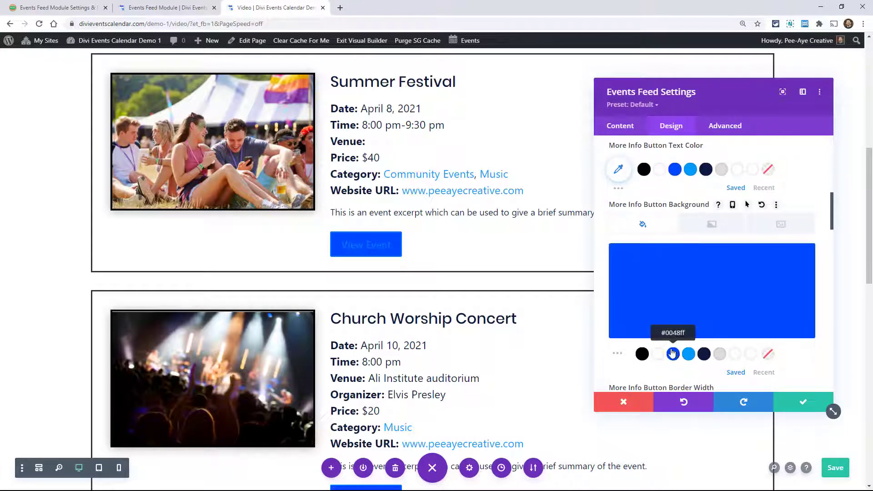
# - Look through the More Info Button border, font and icon options and set its background color to #0d1b42
pyautogui.scroll(-4, 669, 300)
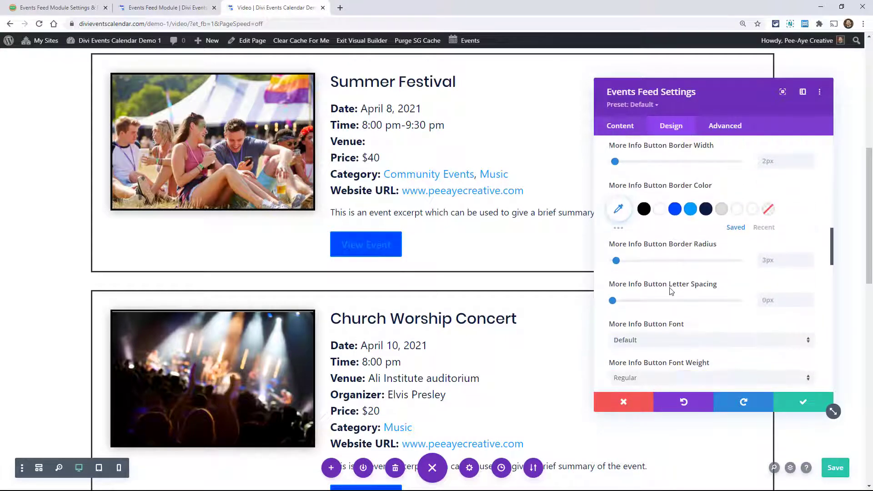
pyautogui.scroll(-3, 671, 291)
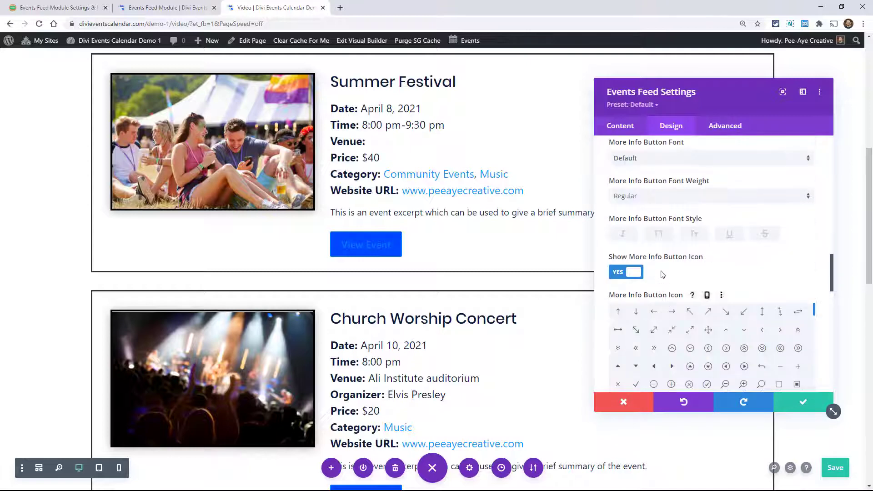
pyautogui.scroll(5, 663, 282)
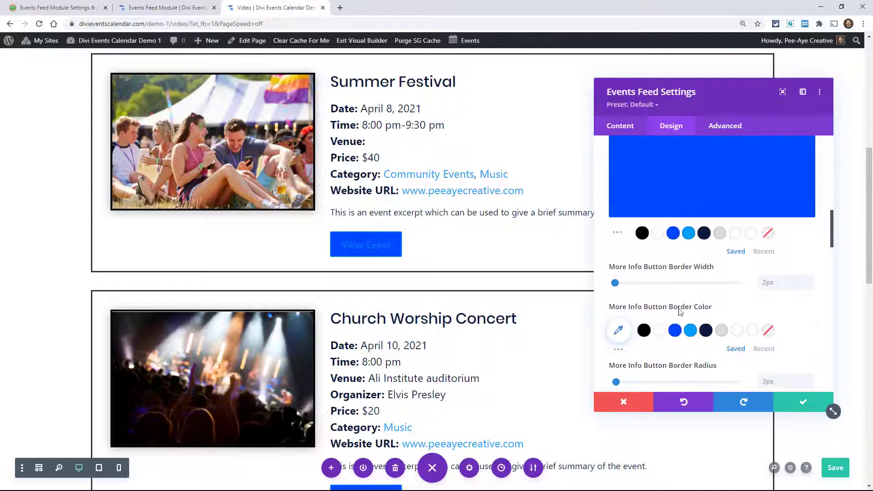
pyautogui.scroll(1, 677, 323)
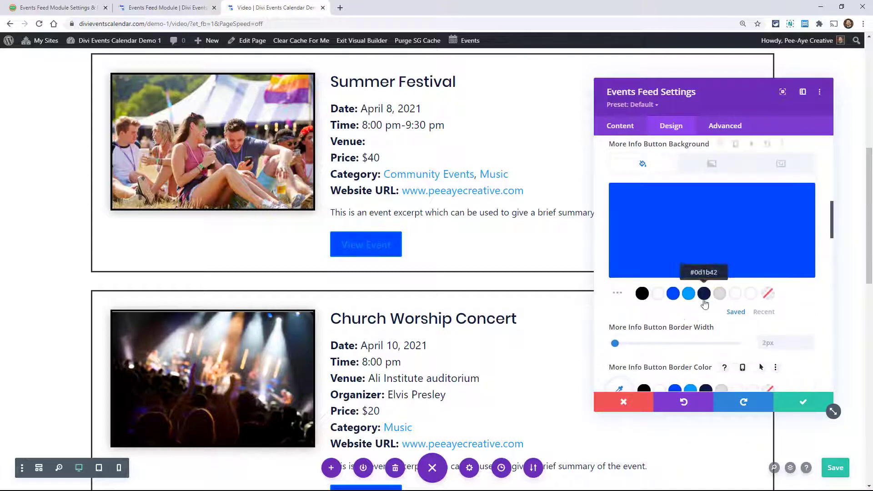
pyautogui.click(703, 294)
# - Try Align To Bottom for the More Info Button in the single-column layout and turn it off again
pyautogui.scroll(6, 673, 318)
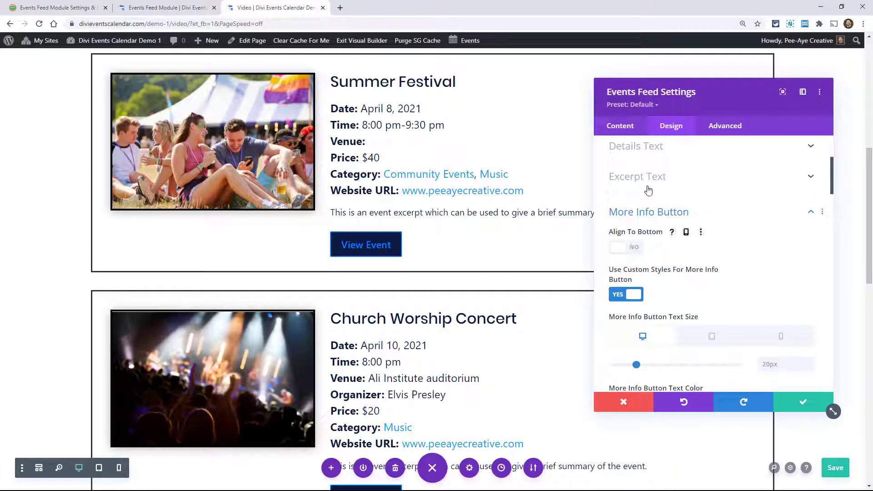
pyautogui.click(623, 253)
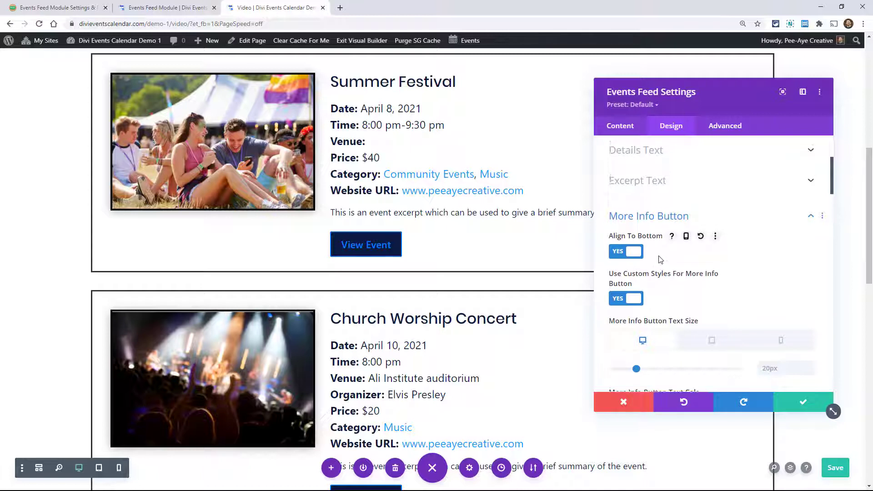
# - Set the feed's layout to 2 Columns and move the settings window clear of the events
pyautogui.scroll(3, 661, 250)
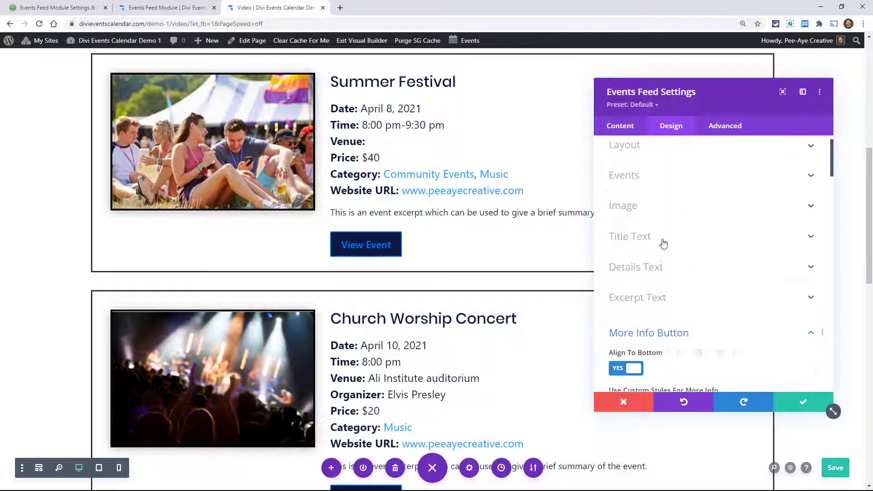
pyautogui.click(629, 157)
pyautogui.scroll(1, 631, 164)
pyautogui.click(640, 210)
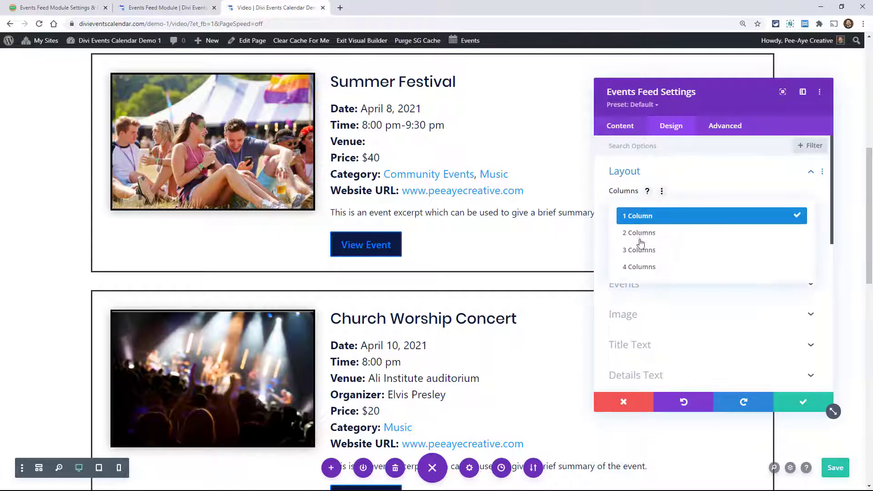
pyautogui.click(636, 233)
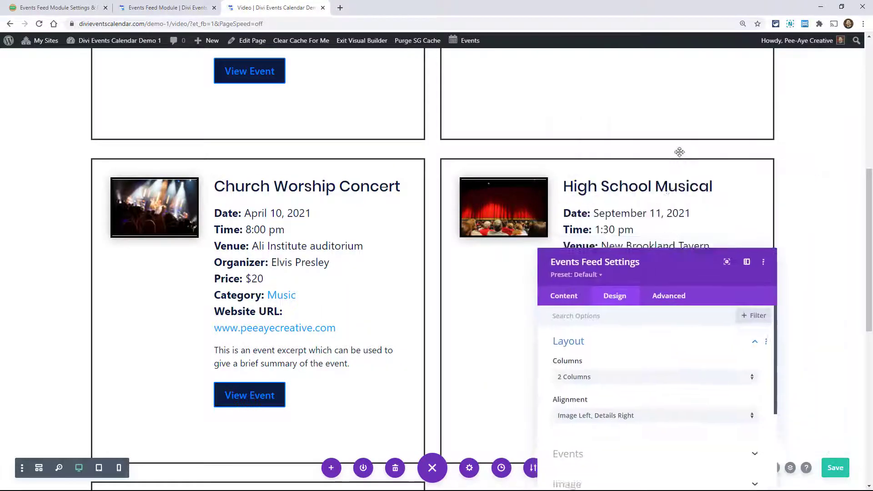
# - Shift the settings window off the event cards and turn on Align To Bottom for the More Info Button
pyautogui.scroll(4, 402, 245)
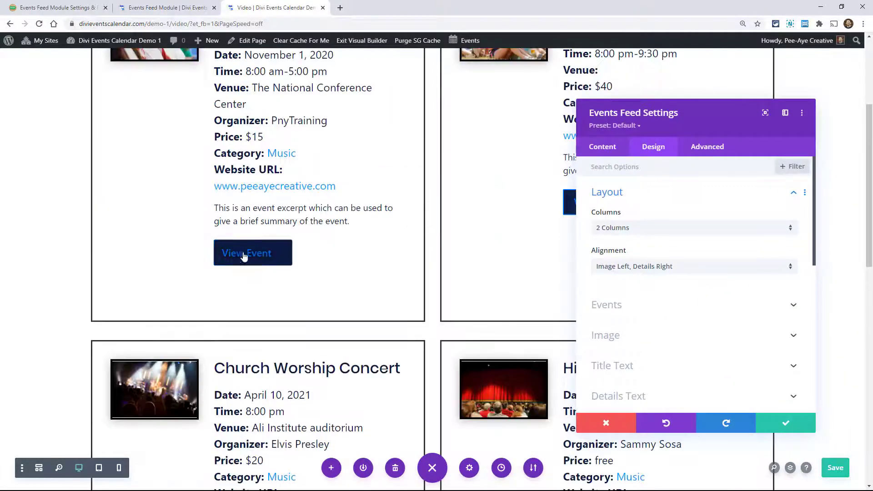
pyautogui.moveTo(647, 129); pyautogui.dragTo(695, 124)
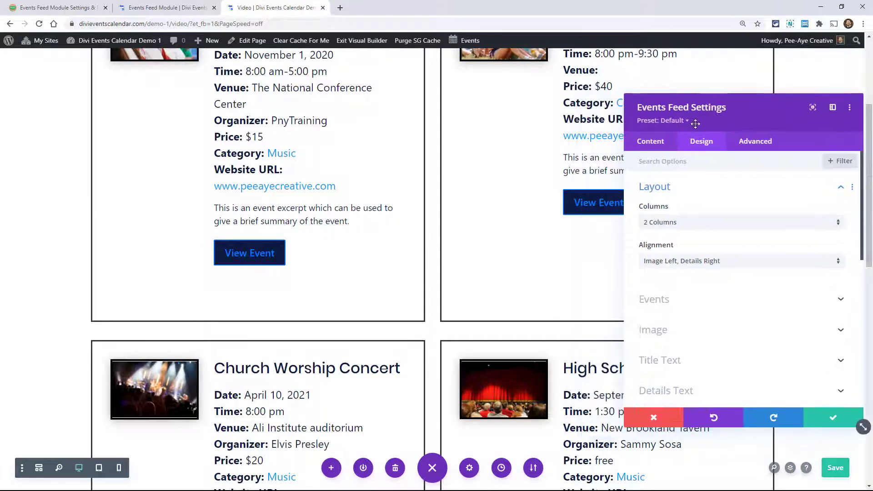
pyautogui.scroll(-4, 682, 288)
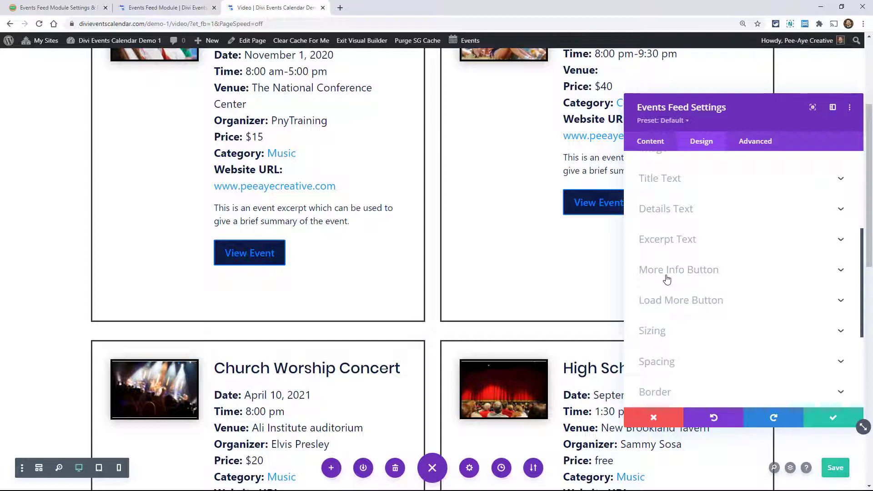
pyautogui.click(695, 282)
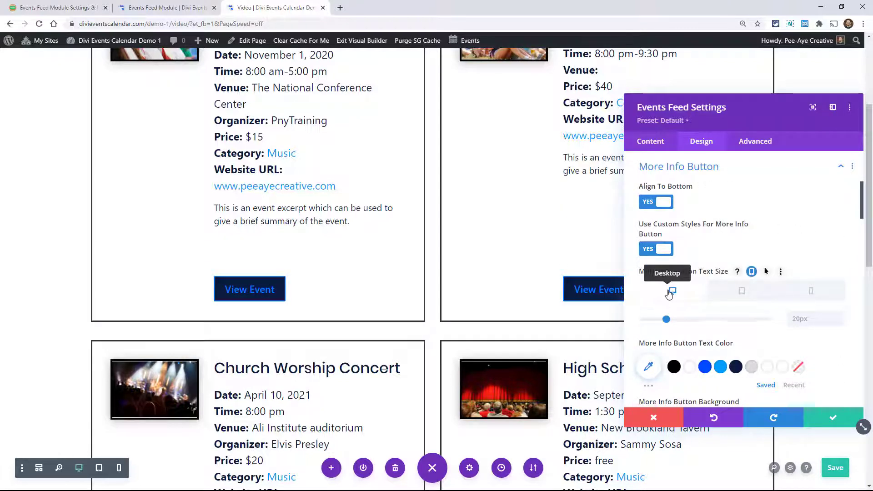
# - Check the bottom-aligned buttons in the two-column feed and turn off Align To Bottom for the More Info Button
pyautogui.scroll(-1, 376, 253)
pyautogui.scroll(-5, 376, 253)
pyautogui.scroll(4, 376, 253)
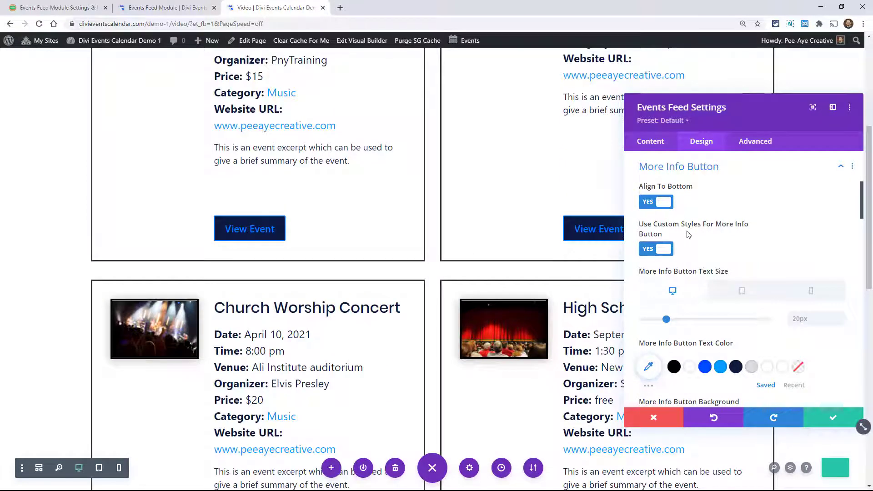
pyautogui.click(655, 202)
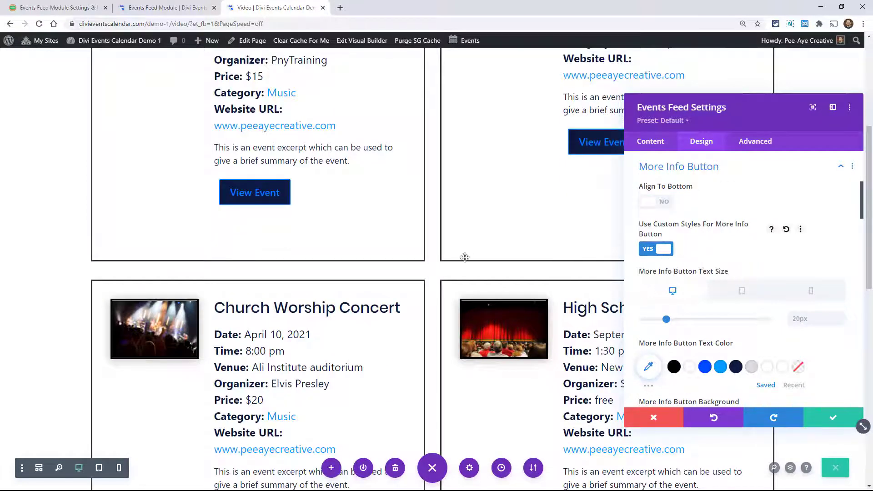
# - Review the remaining More Info Button options and turn off custom styles for the Load More Button
pyautogui.scroll(-5, 696, 273)
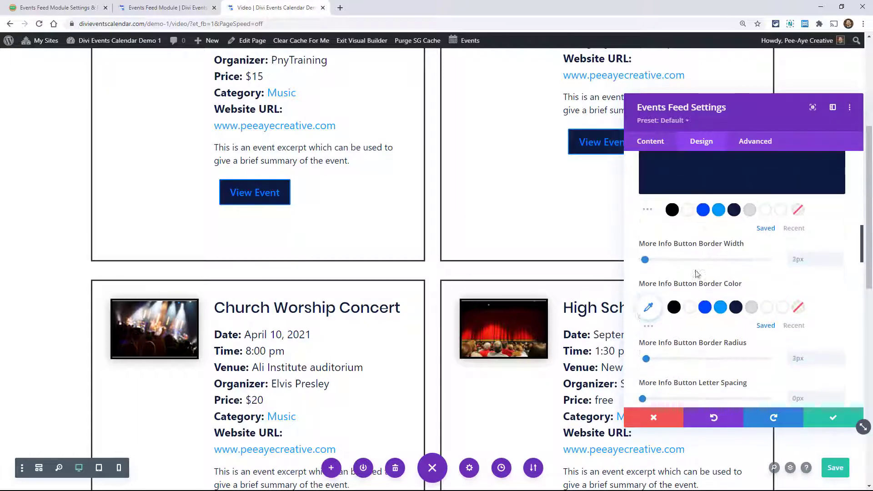
pyautogui.scroll(-6, 697, 273)
pyautogui.scroll(-4, 711, 336)
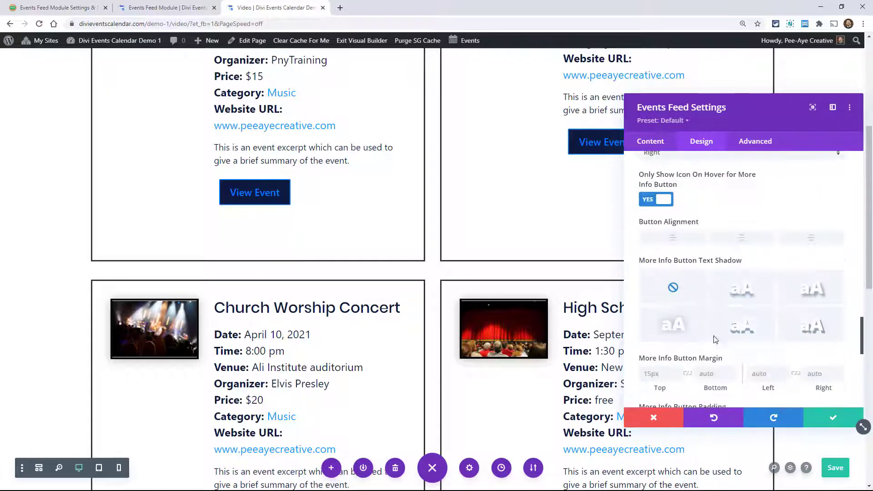
pyautogui.scroll(-5, 714, 336)
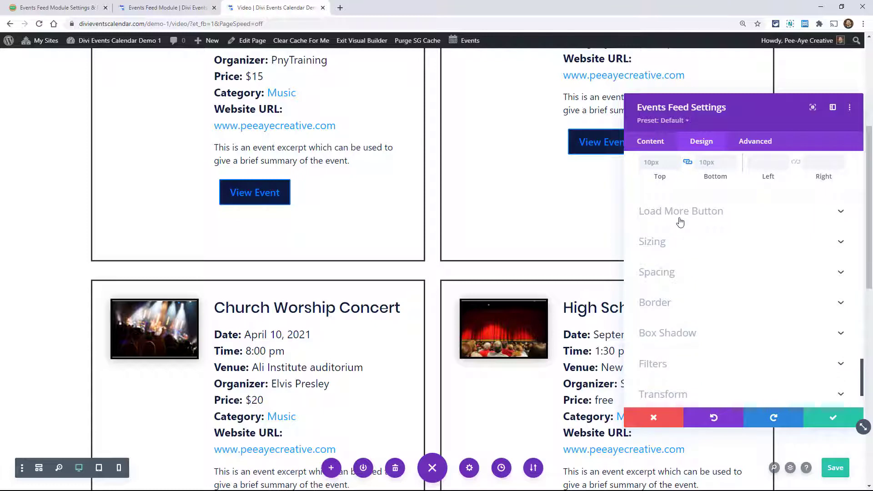
pyautogui.click(679, 222)
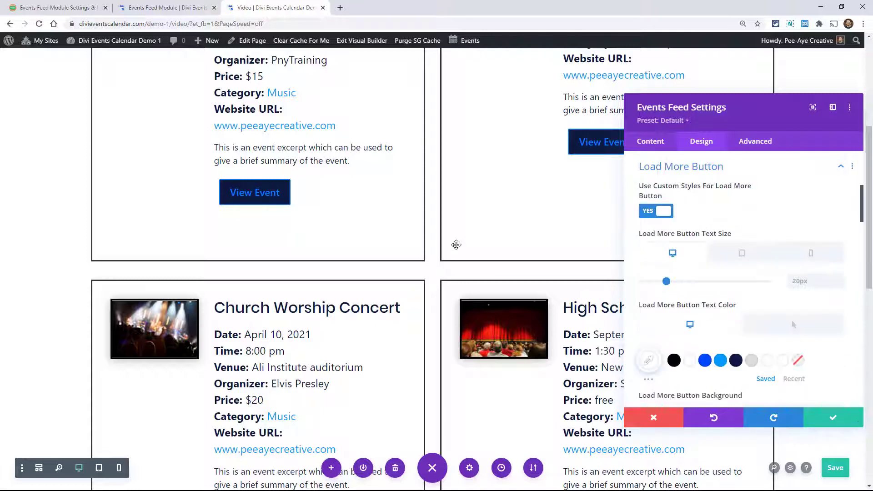
pyautogui.click(650, 211)
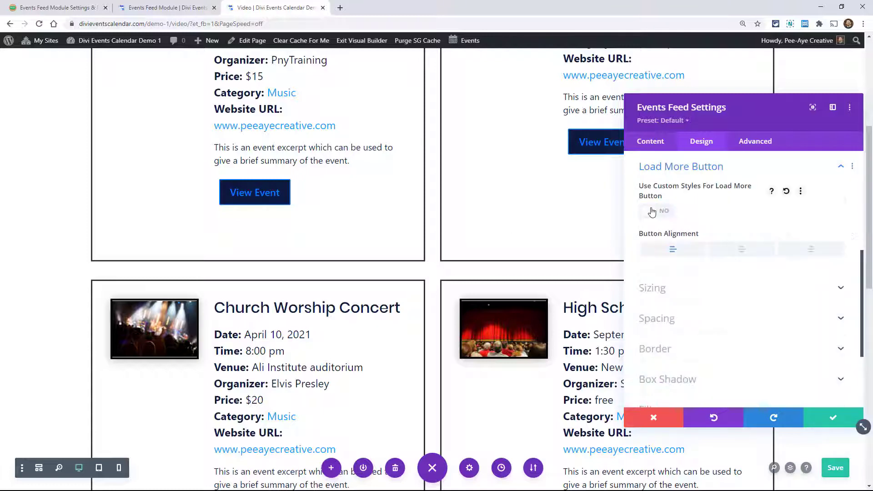
# - Look over the end of the feed and the remaining design sections, shifting the settings window to review the event cards
pyautogui.scroll(-10, 390, 206)
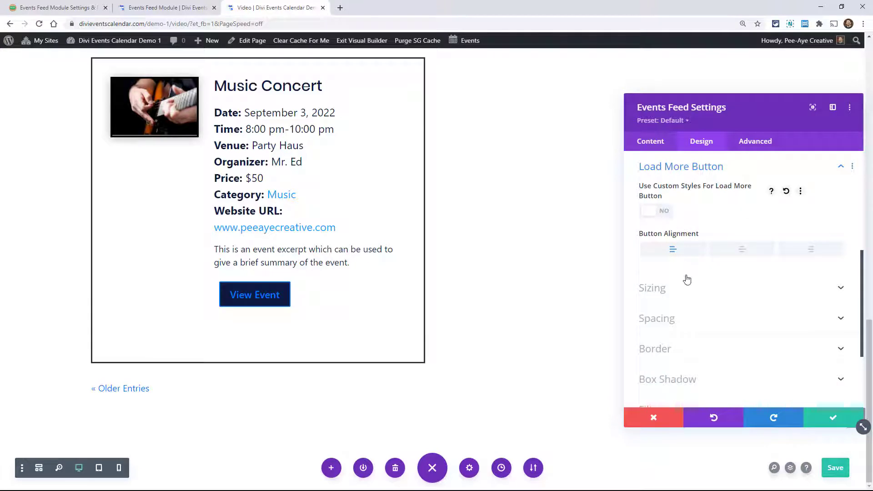
pyautogui.scroll(-3, 699, 342)
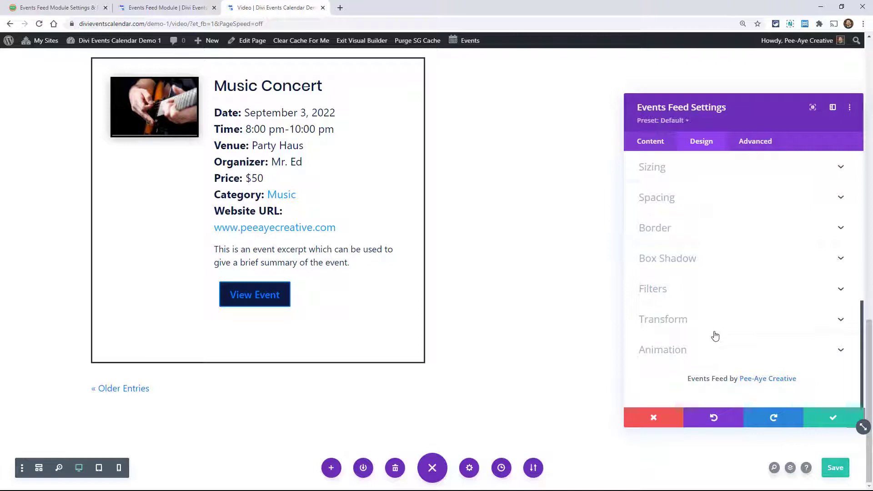
pyautogui.scroll(5, 713, 335)
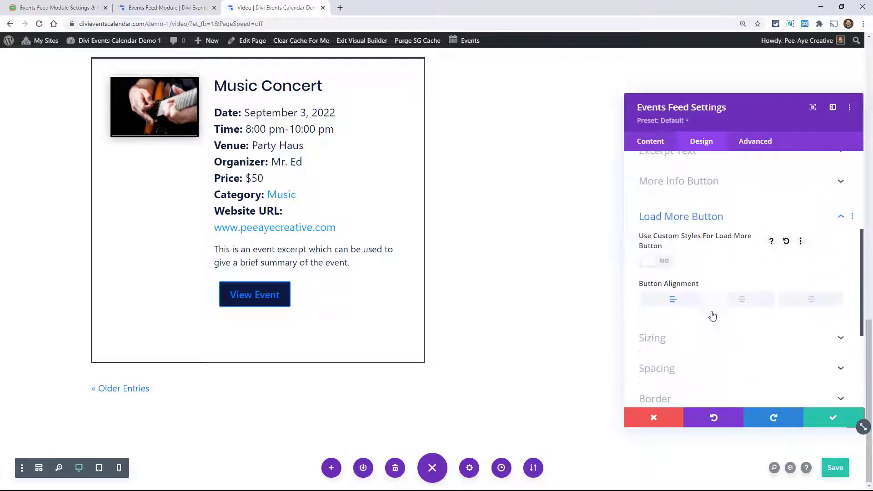
pyautogui.moveTo(748, 108); pyautogui.dragTo(715, 90)
pyautogui.scroll(8, 432, 232)
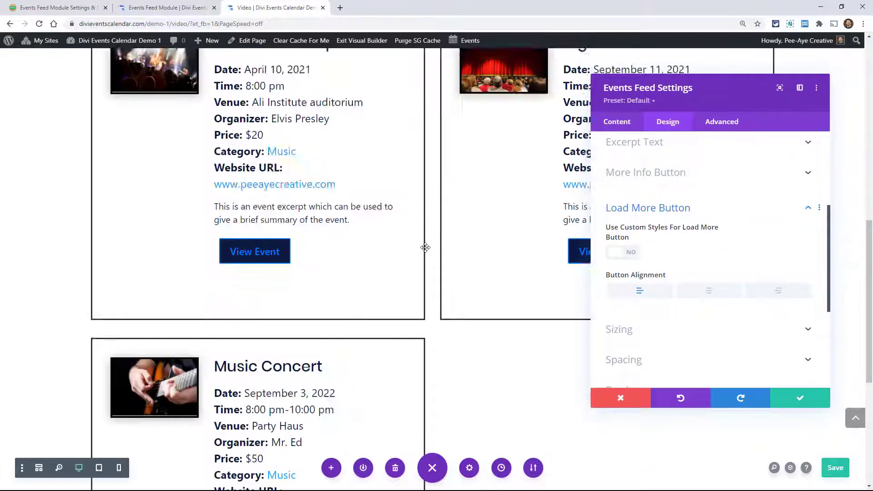
pyautogui.scroll(5, 424, 247)
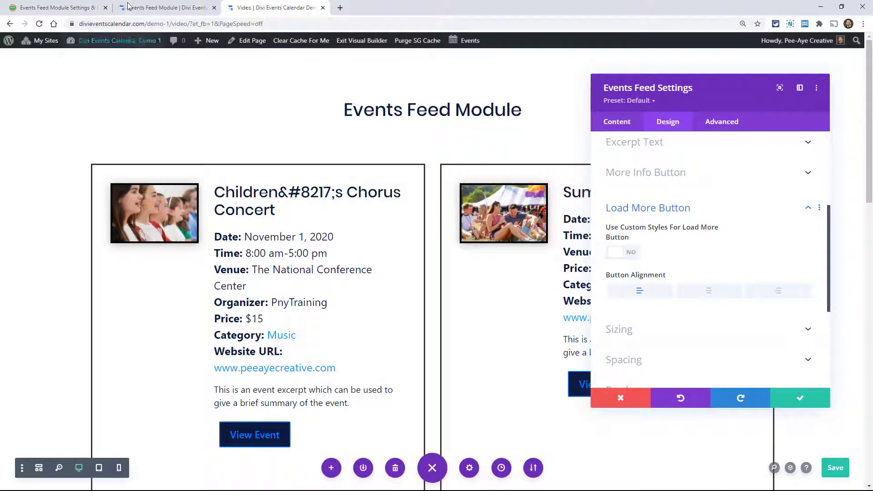
# - Switch to the Events Feed Module demo site and examine the 1 Column and 2 Columns examples of Image Left, Details Right
pyautogui.click(143, 7)
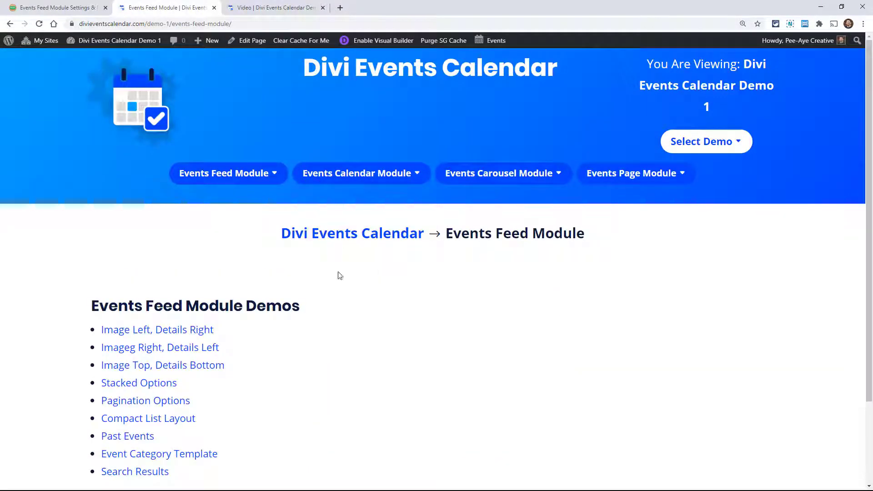
pyautogui.moveTo(220, 173)
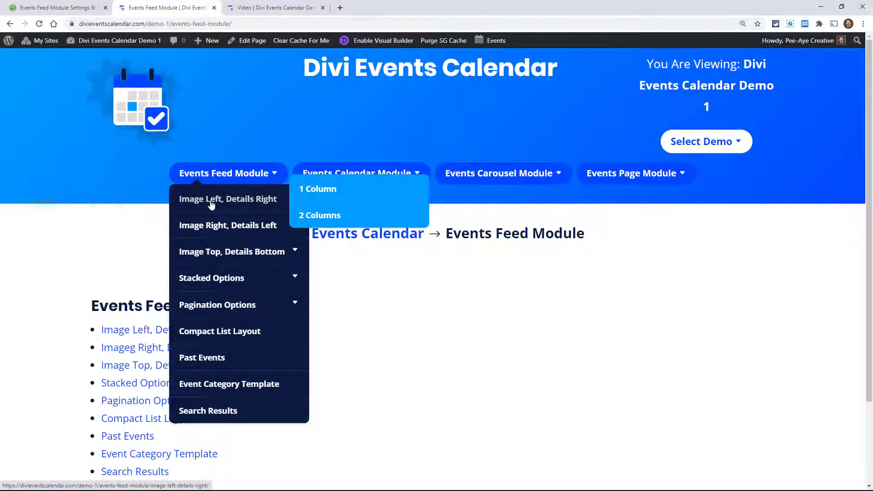
pyautogui.click(211, 205)
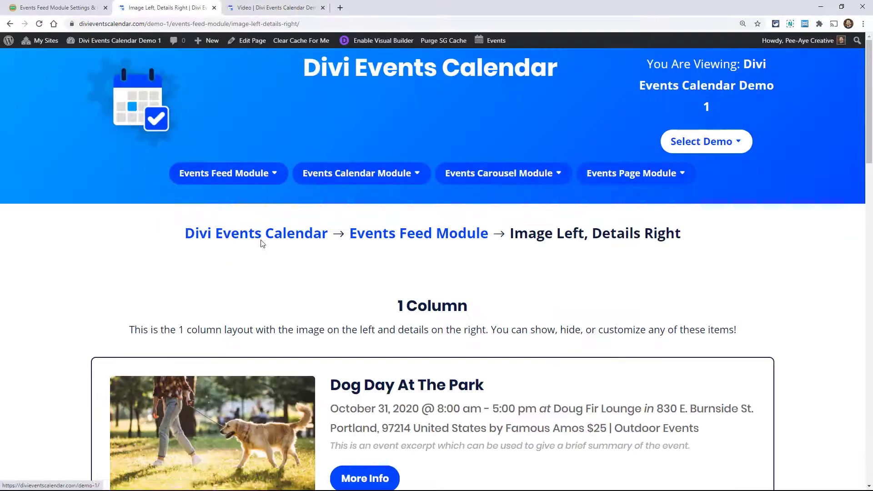
pyautogui.scroll(-4, 255, 227)
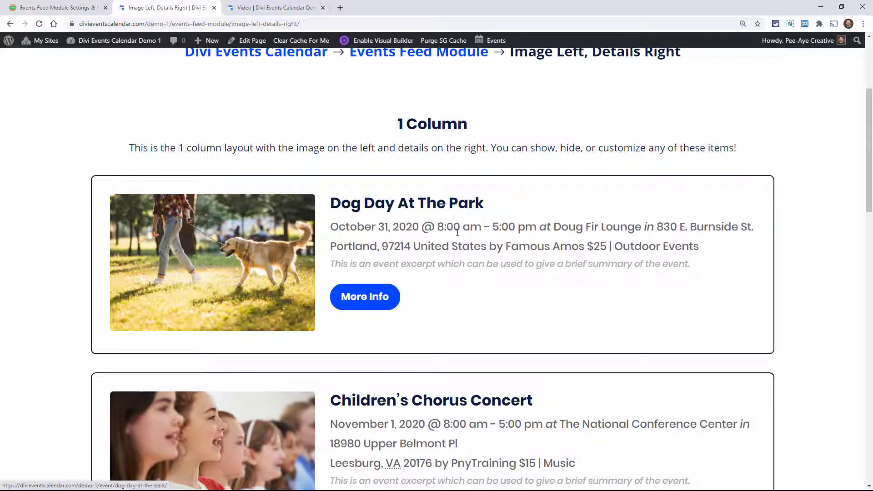
pyautogui.scroll(-6, 496, 269)
pyautogui.scroll(-5, 495, 271)
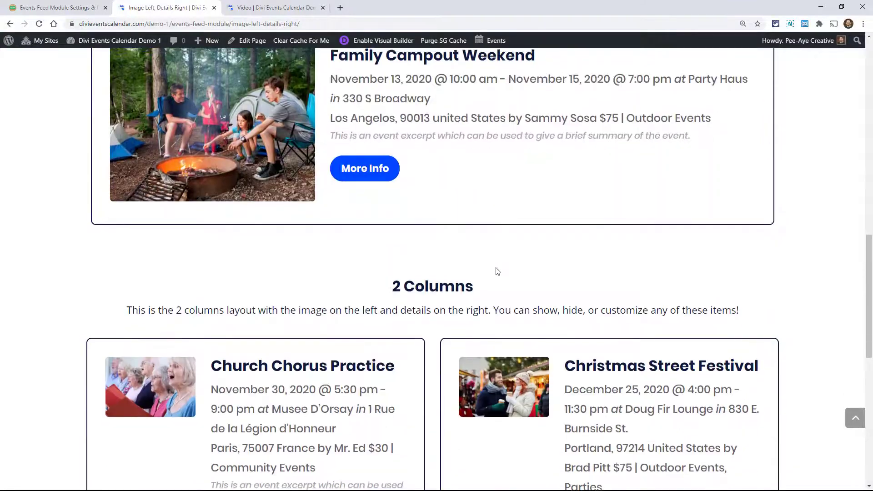
pyautogui.scroll(8, 482, 277)
pyautogui.scroll(-13, 464, 291)
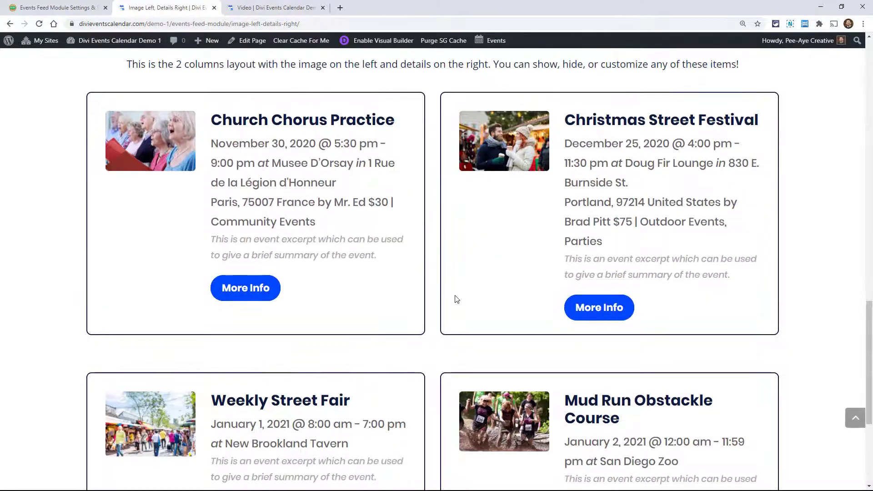
# - Open the Stacked Options demo and examine the Stacked, Stacked With Icons and Stacked With Labels examples
pyautogui.moveTo(869, 331); pyautogui.dragTo(857, 82)
pyautogui.moveTo(243, 131)
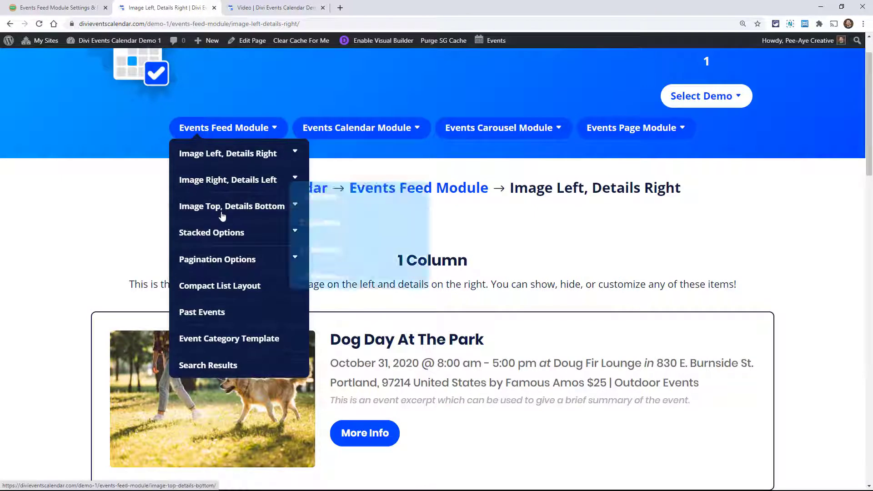
pyautogui.click(220, 235)
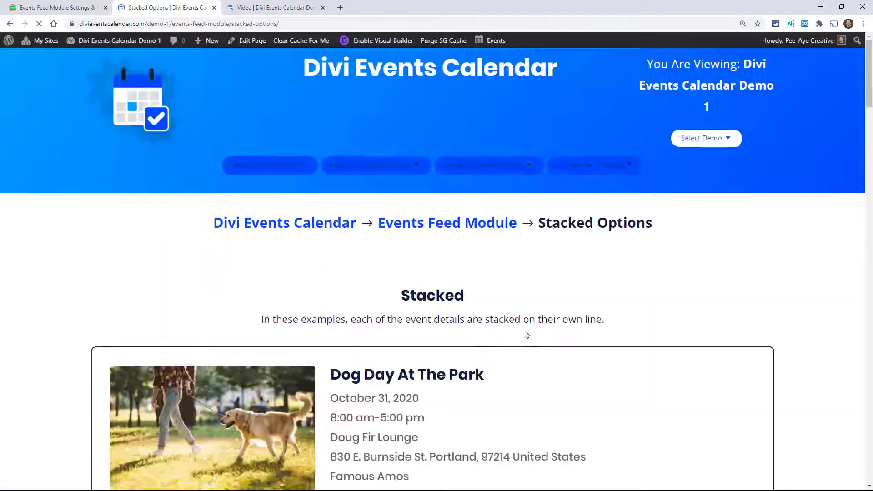
pyautogui.scroll(-5, 485, 297)
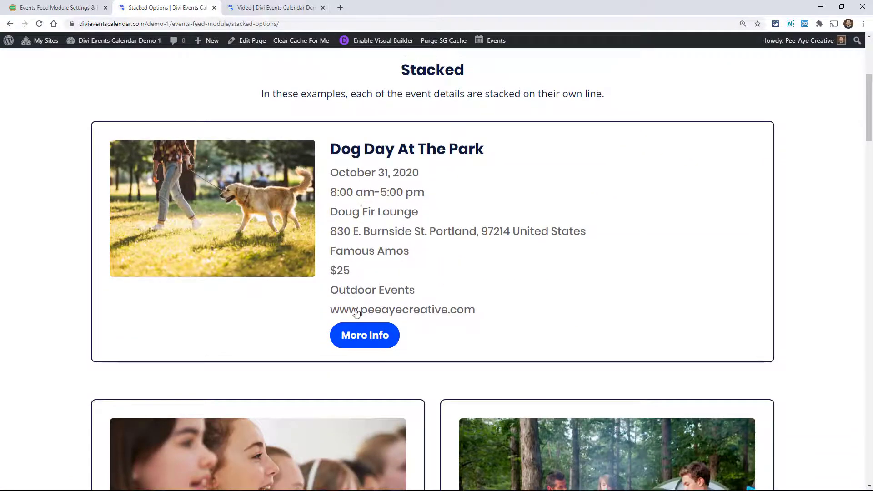
pyautogui.scroll(-20, 354, 268)
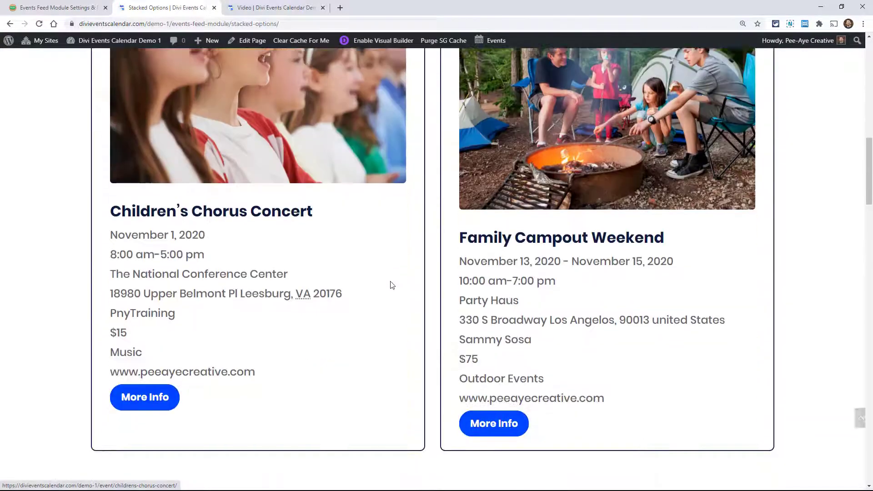
pyautogui.scroll(3, 354, 156)
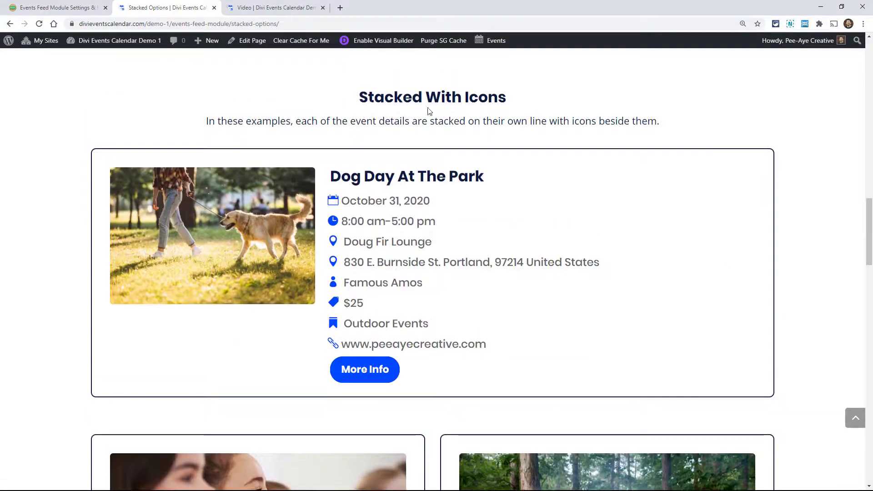
pyautogui.scroll(-20, 437, 300)
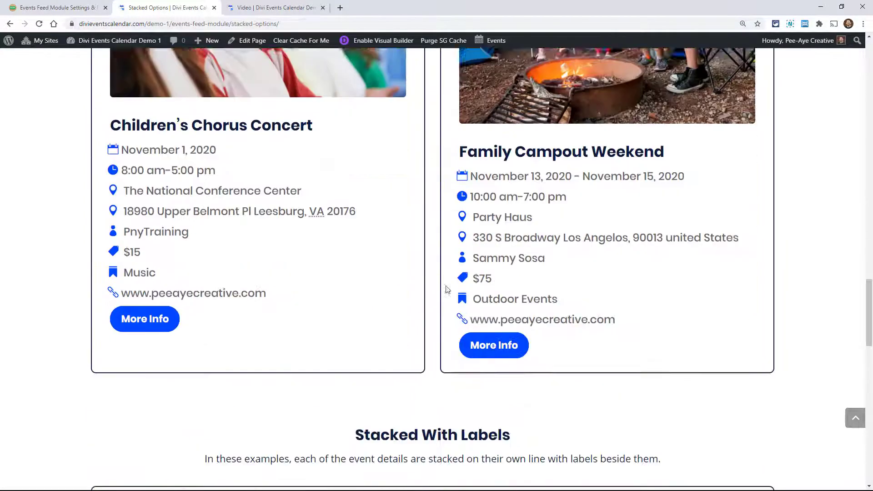
pyautogui.scroll(3, 390, 138)
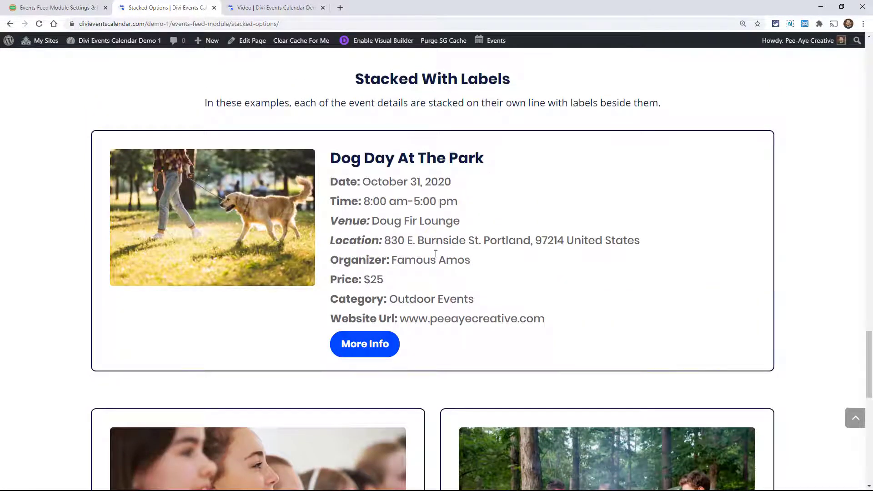
pyautogui.scroll(-6, 436, 254)
pyautogui.scroll(-5, 614, 254)
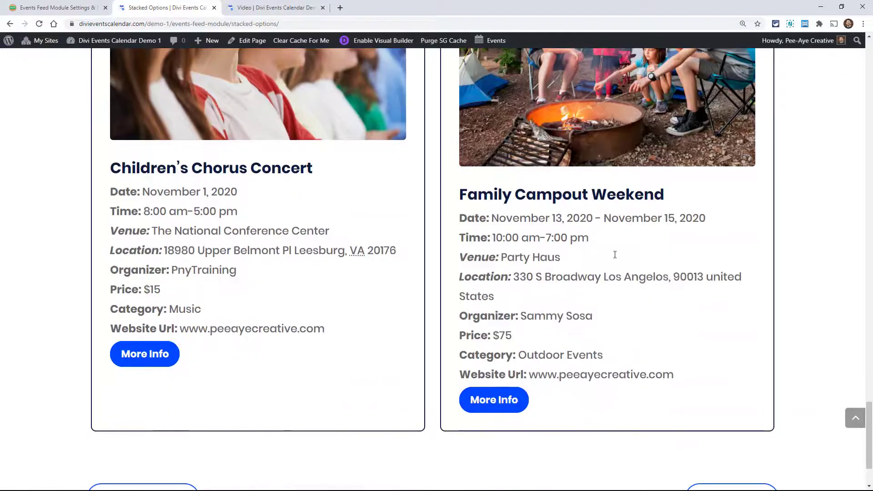
# - Open the Pagination Options demo and examine the Standard Paged examples down to the Load More Button section
pyautogui.click(855, 419)
pyautogui.click(852, 420)
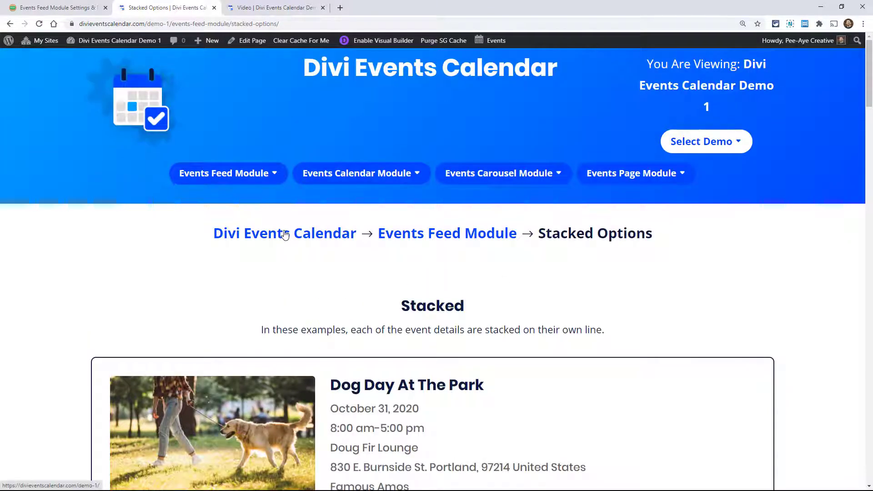
pyautogui.moveTo(232, 176)
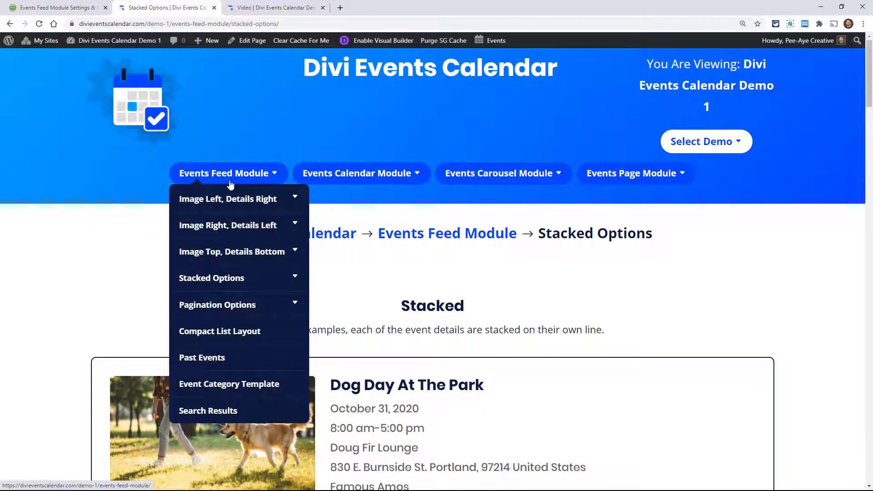
pyautogui.click(204, 306)
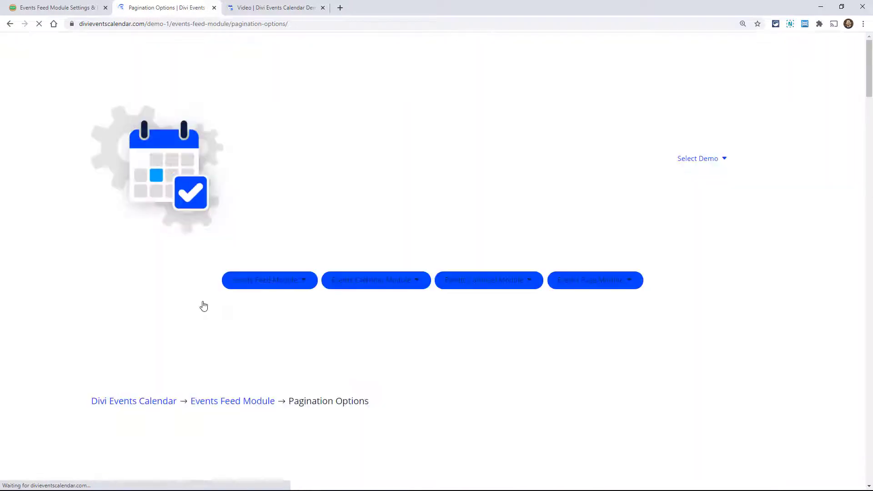
pyautogui.scroll(-2, 317, 281)
pyautogui.scroll(-12, 317, 281)
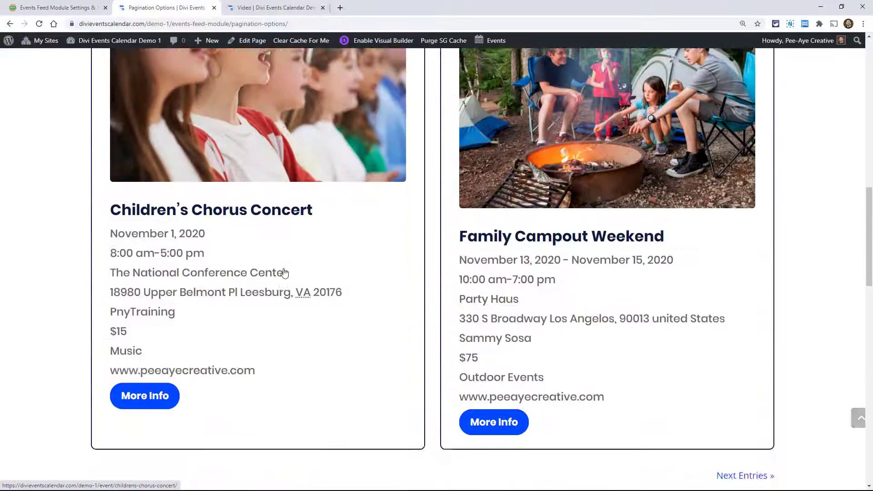
pyautogui.scroll(-1, 484, 346)
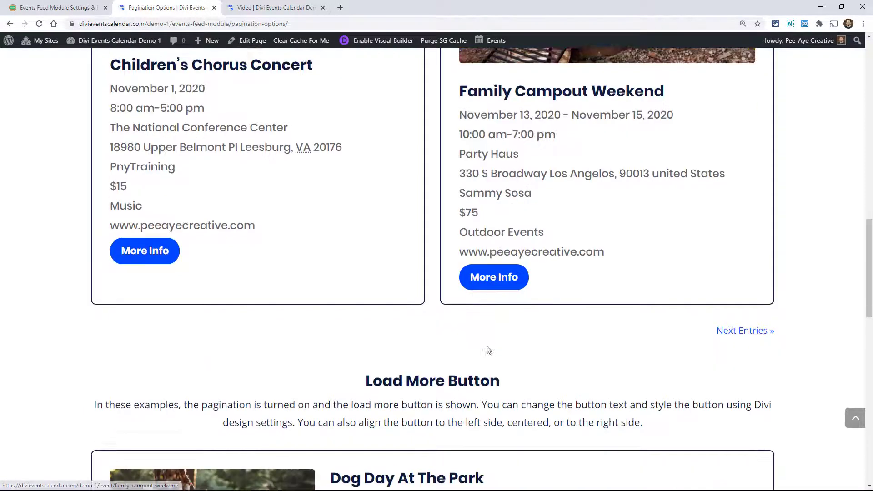
# - Return to the Stacked Options demo page and view its first stacked example
pyautogui.click(847, 418)
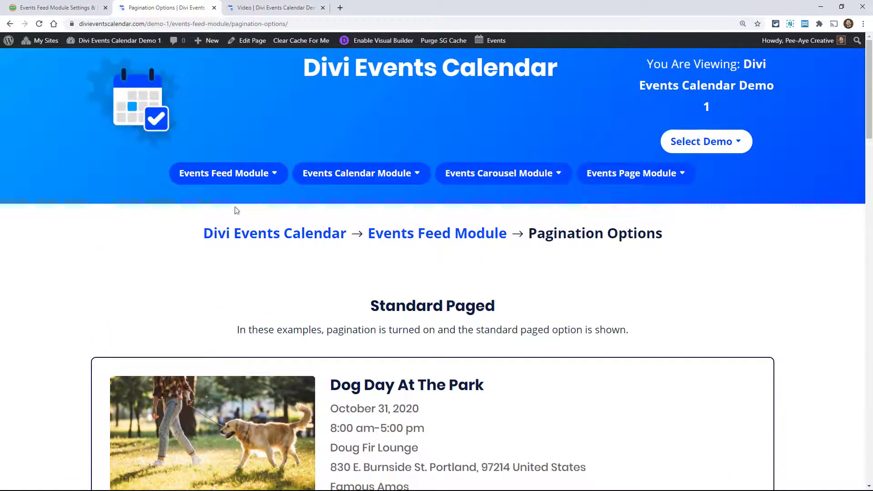
pyautogui.moveTo(233, 179)
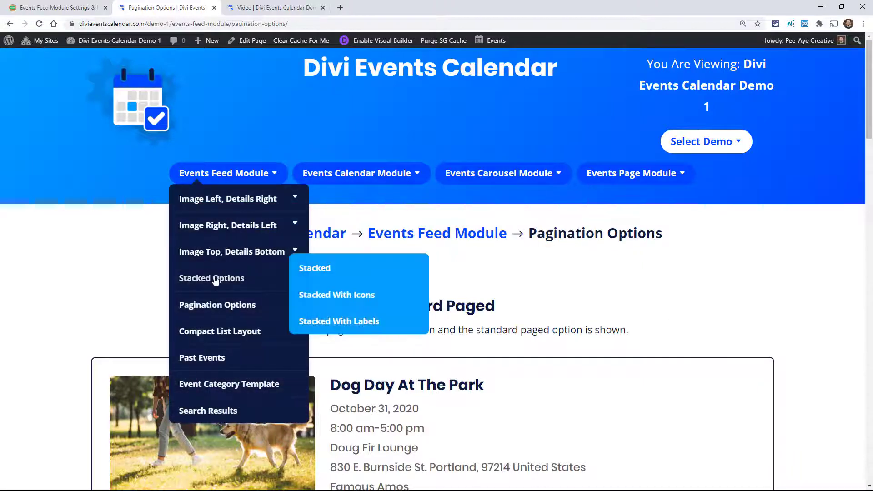
pyautogui.click(216, 279)
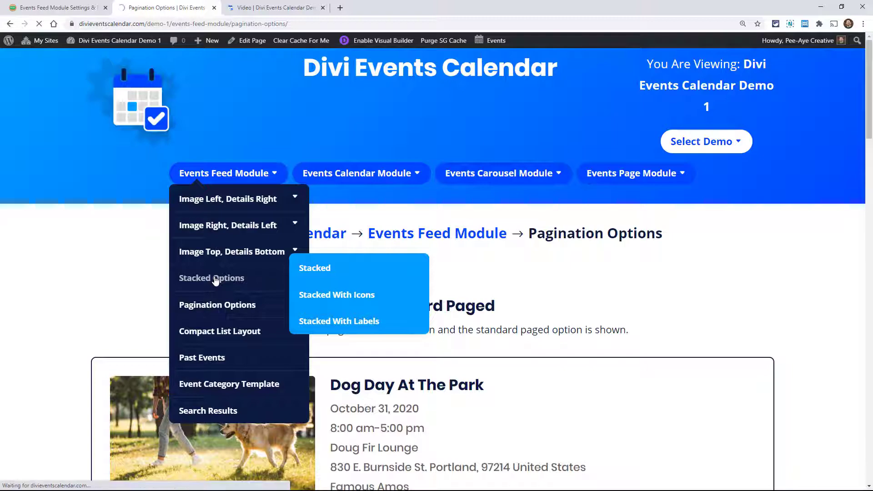
pyautogui.scroll(-14, 543, 290)
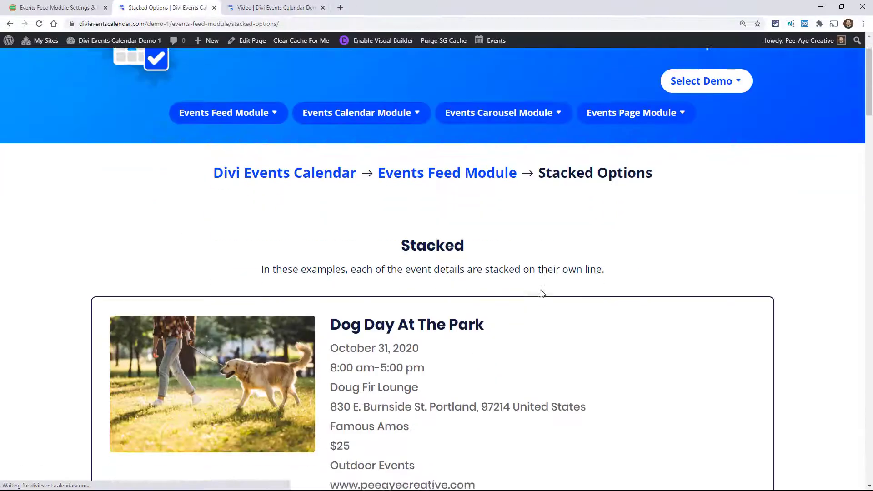
# - Examine the two-column Stacked examples with their More Info buttons, and return to the start of the Stacked Options page
pyautogui.scroll(3, 542, 295)
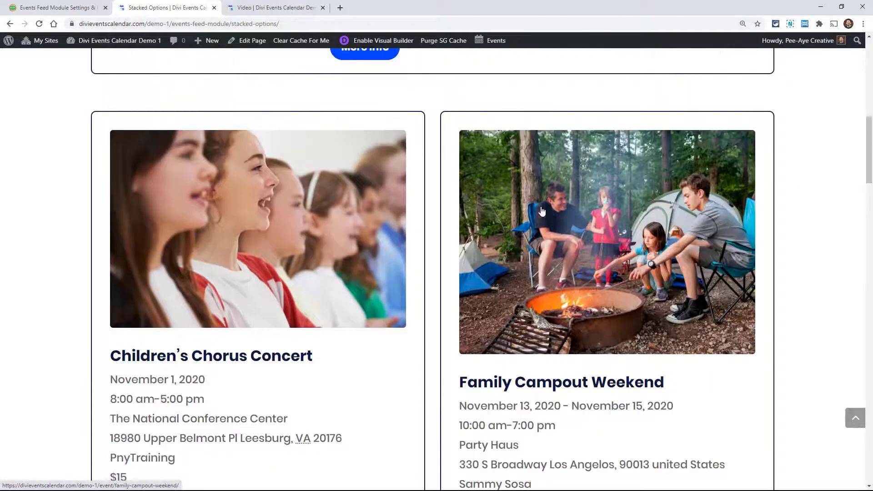
pyautogui.scroll(-8, 544, 308)
pyautogui.scroll(6, 544, 308)
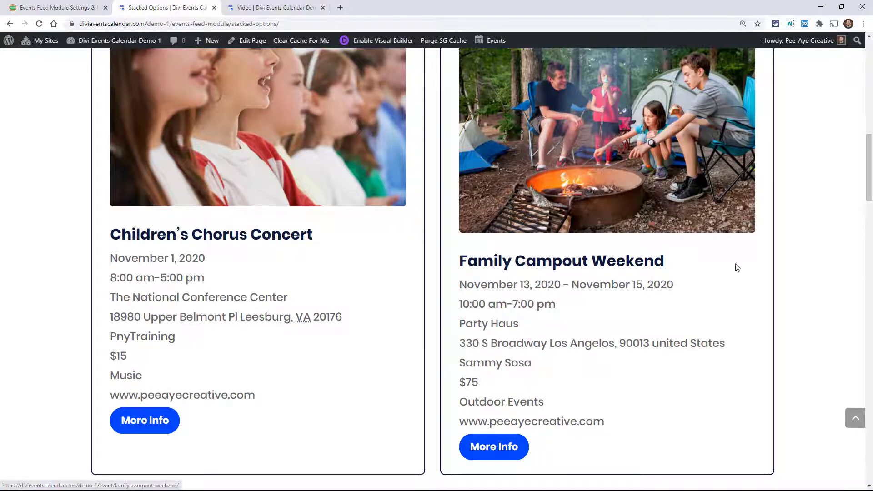
pyautogui.moveTo(868, 160); pyautogui.dragTo(864, 57)
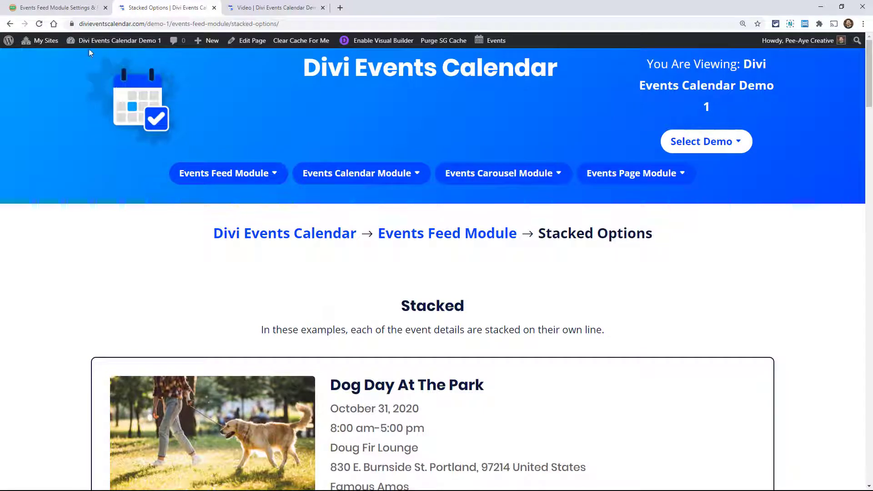
# - Switch to the Events Feed Module Settings & Features documentation and view it from its beginning to the Content settings section
pyautogui.click(54, 8)
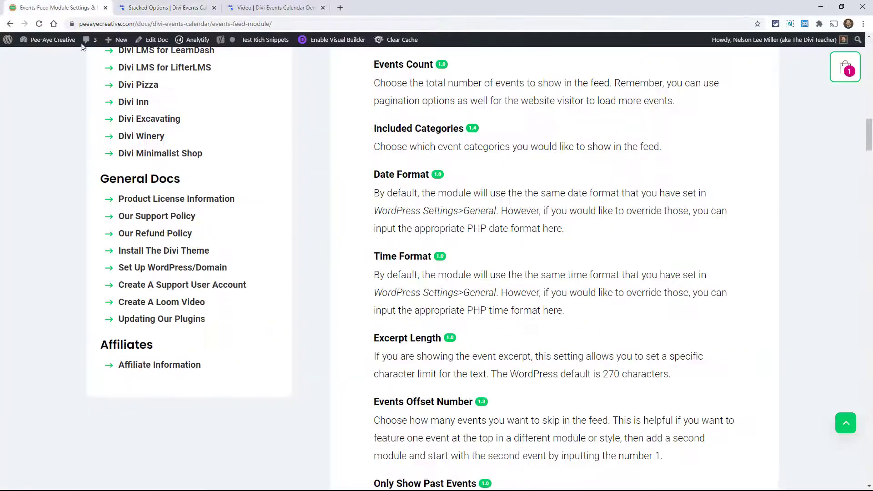
pyautogui.click(845, 423)
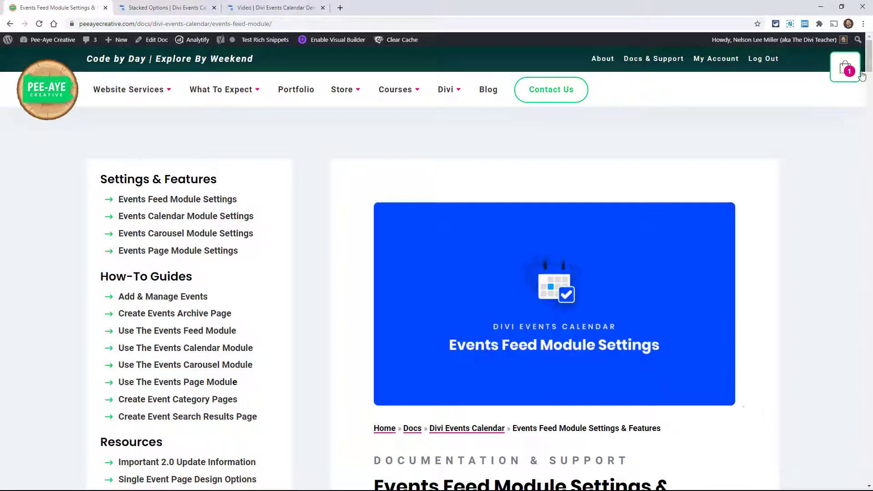
pyautogui.moveTo(869, 67); pyautogui.dragTo(869, 119)
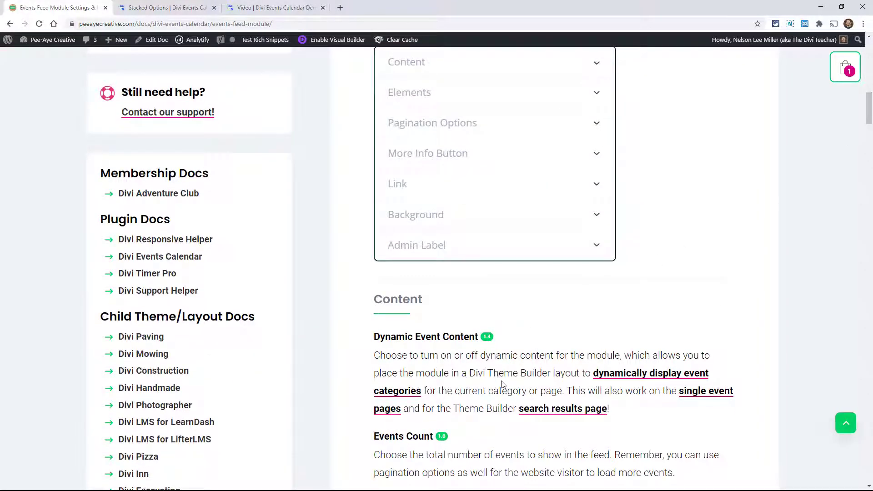
# - Examine the documentation's Settings & Features, How-To Guides and Resources link lists down to the Demos link
pyautogui.scroll(18, 502, 384)
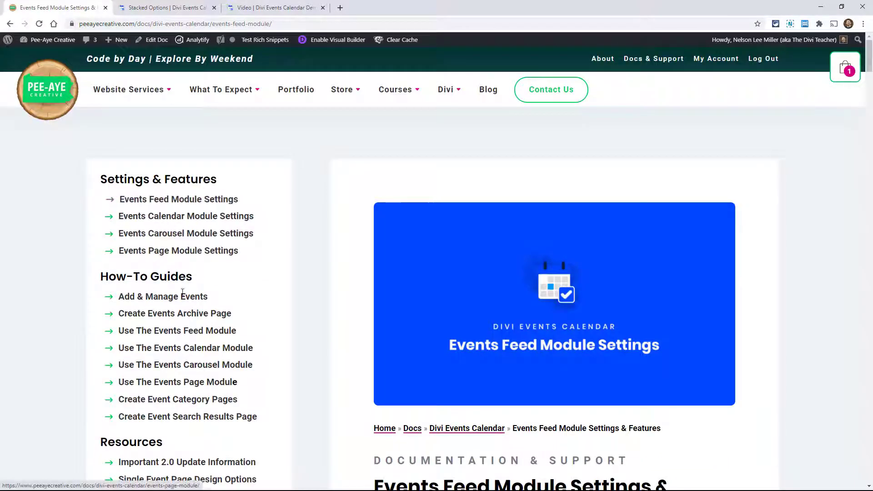
pyautogui.scroll(-2, 185, 402)
pyautogui.scroll(-2, 185, 402)
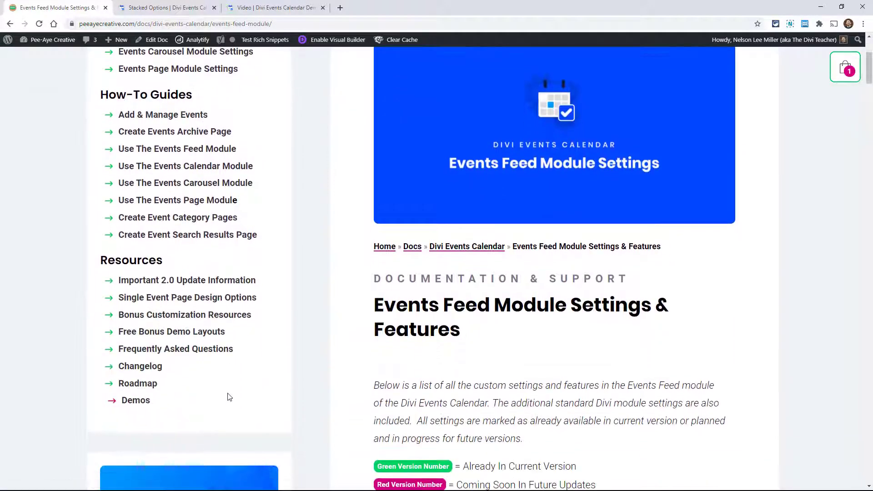
pyautogui.scroll(2, 321, 364)
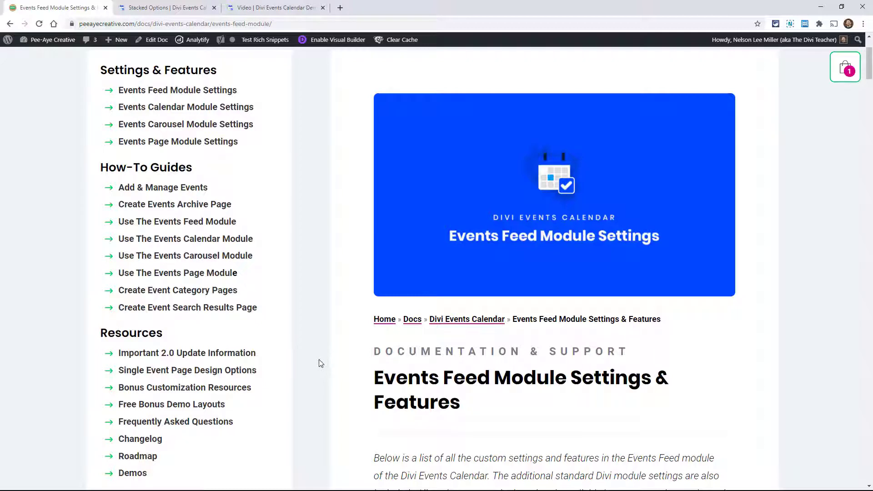
pyautogui.scroll(1, 320, 363)
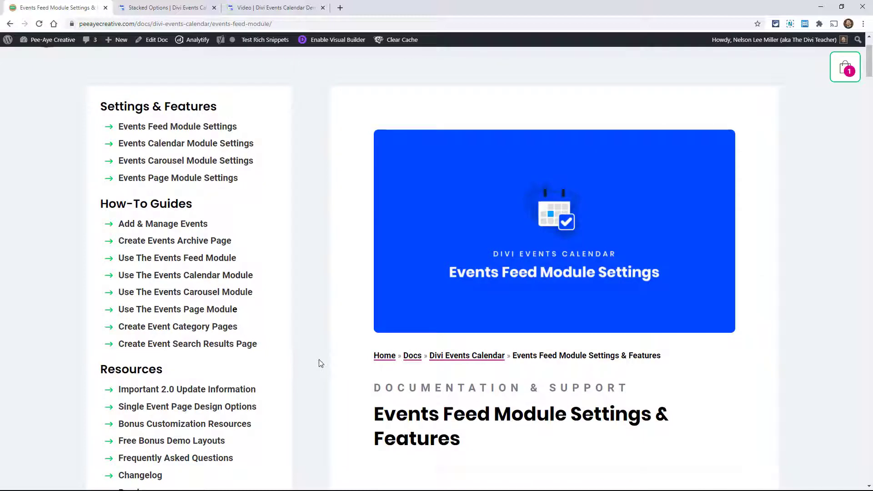